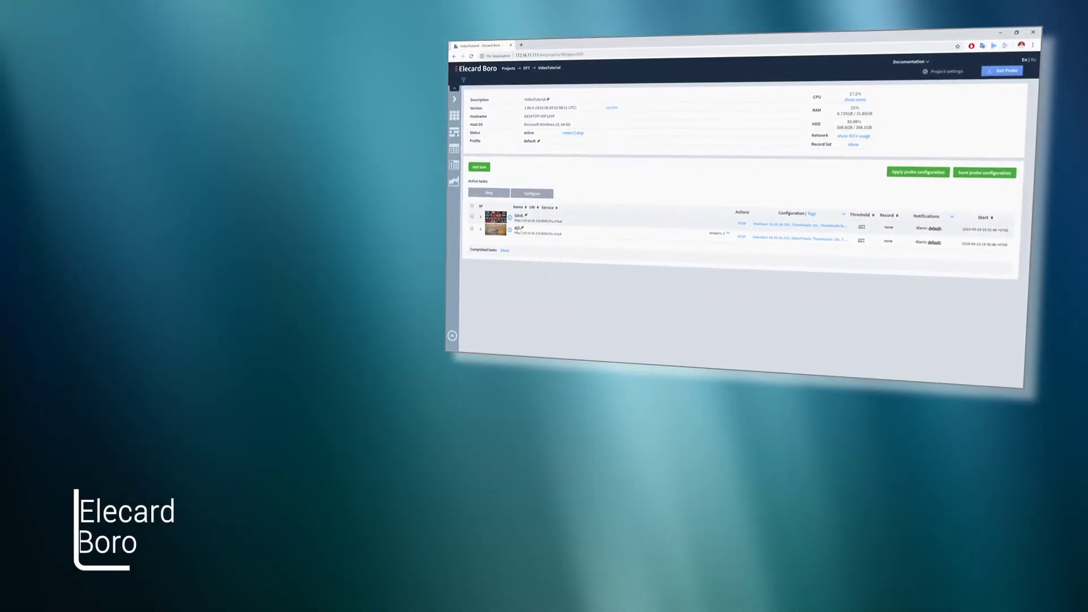
- Open the OTT task and review stream #1's bitrate chart, thumbnails, events and the Task Alarms
left_click(514, 229)
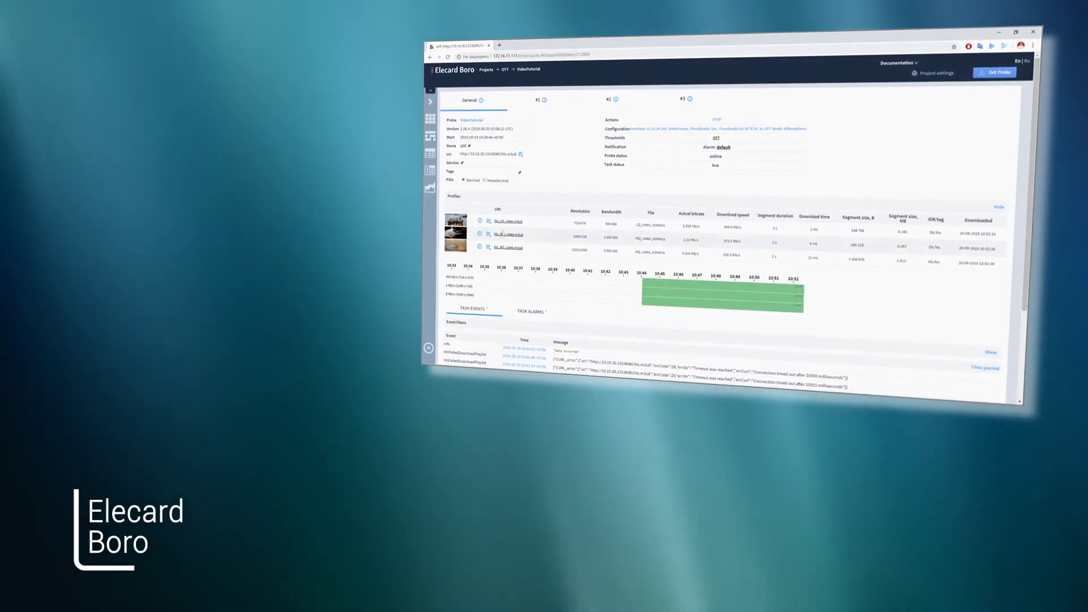
left_click(504, 222)
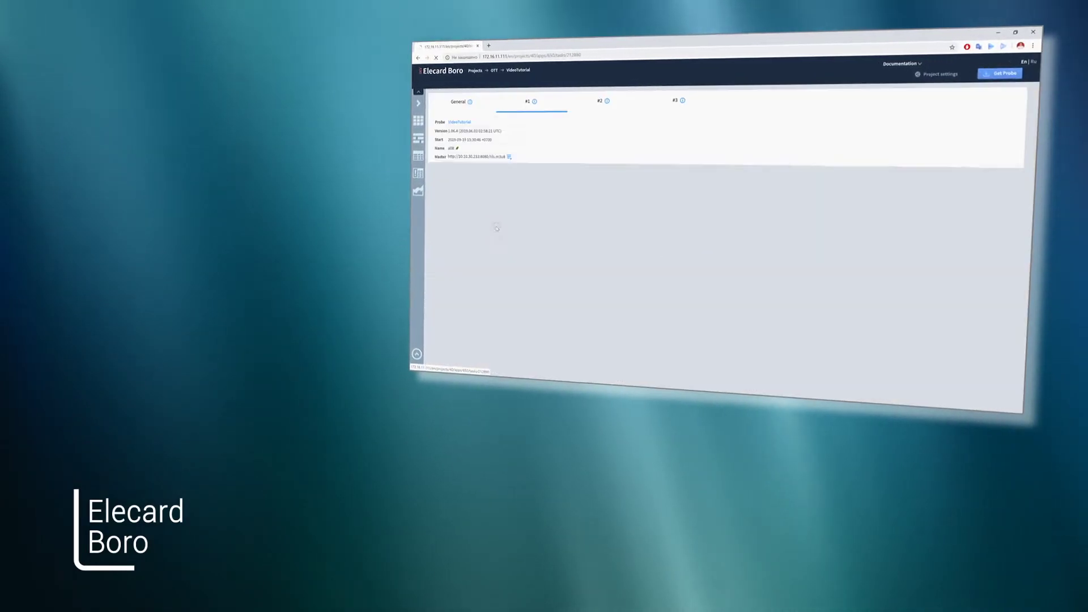
scroll(494, 229, "down", 3)
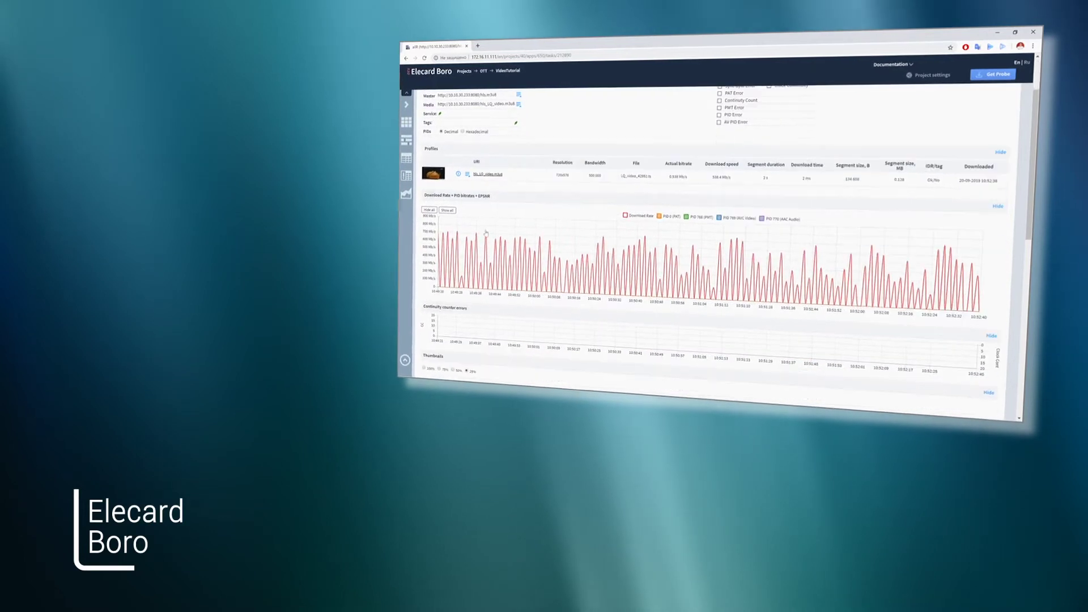
scroll(485, 233, "down", 5)
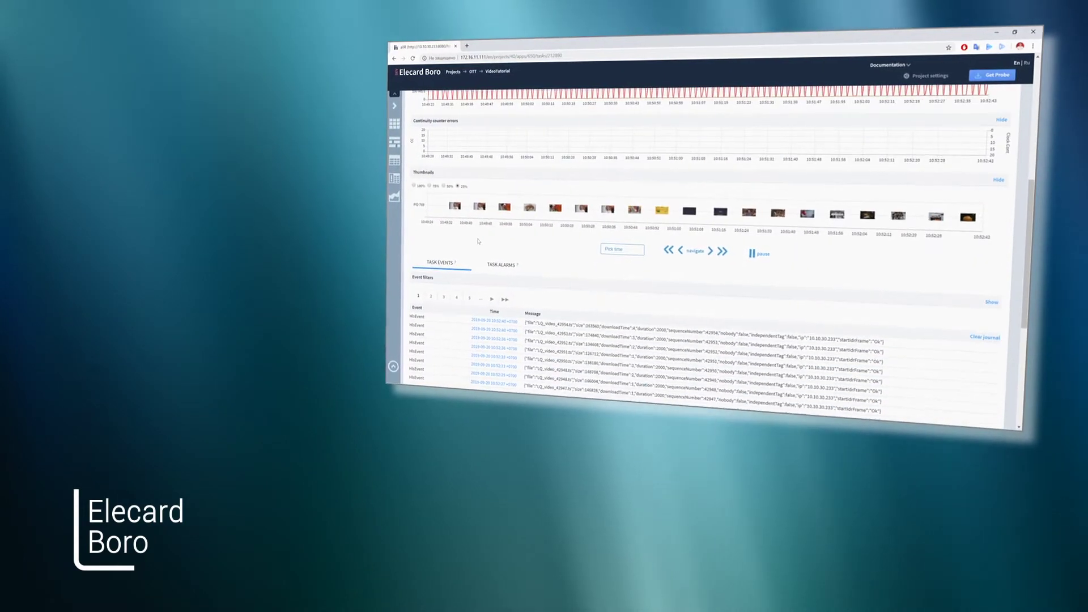
left_click(490, 269)
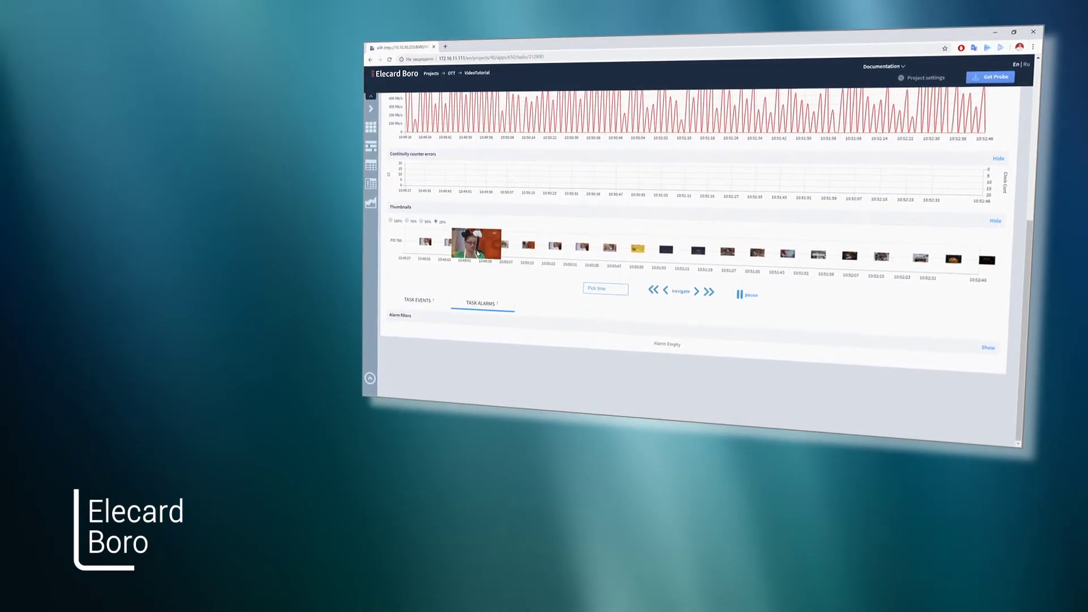
scroll(476, 255, "up", 1)
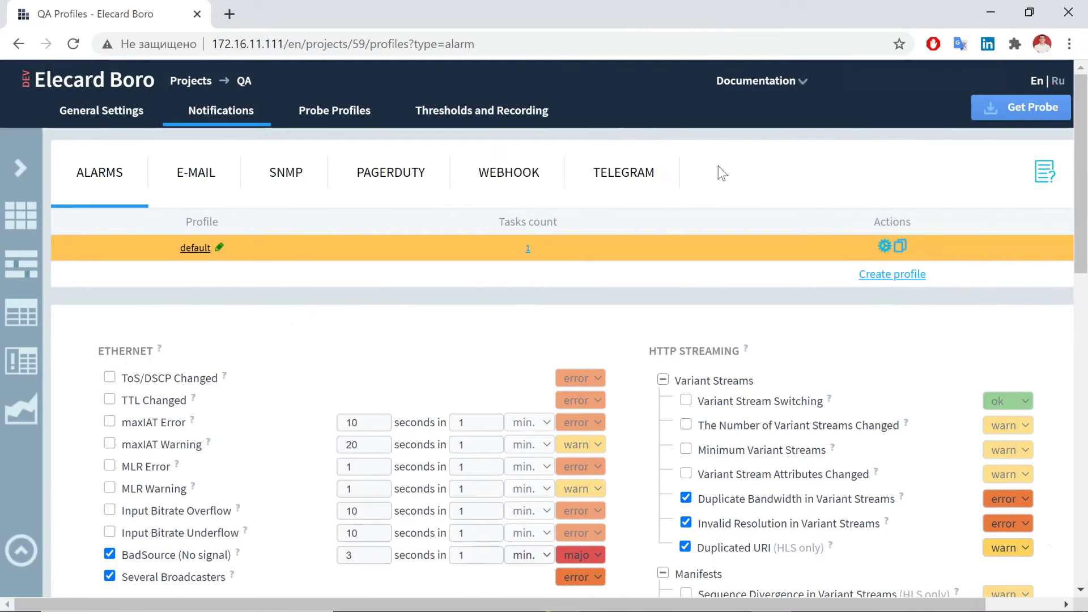
- Tick 'Send notifications to Telegram' for the tG_DASH profile and save
left_click(639, 175)
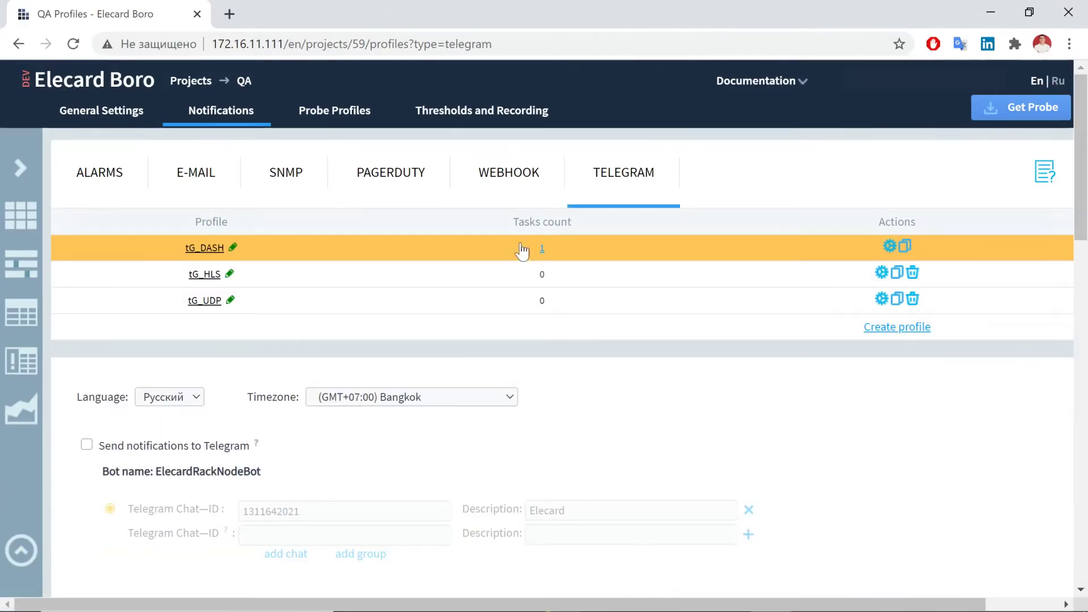
left_click(87, 445)
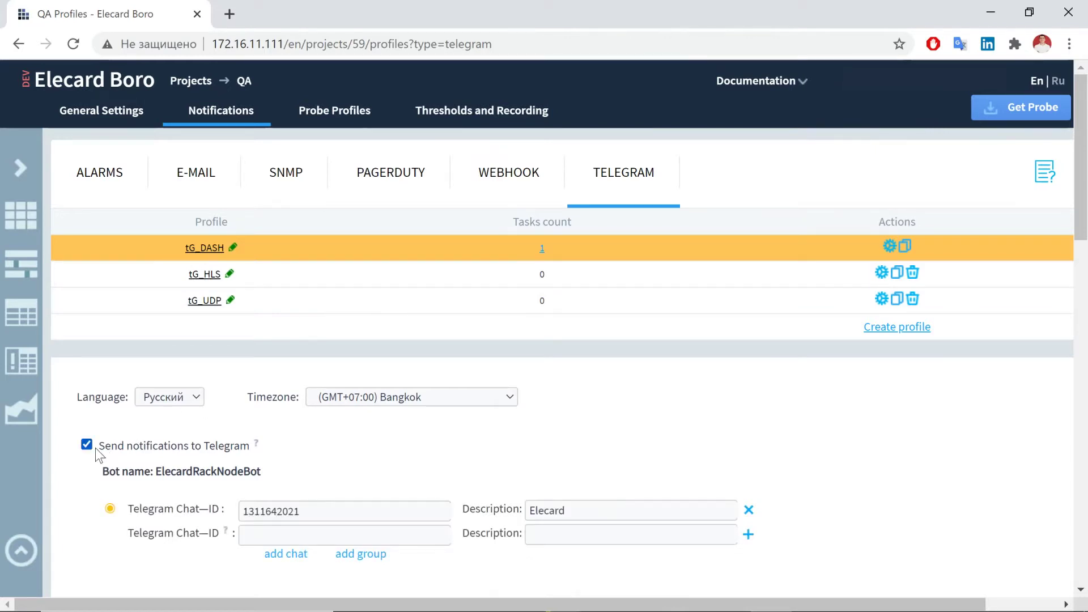
scroll(95, 447, "down", 12)
scroll(96, 448, "down", 9)
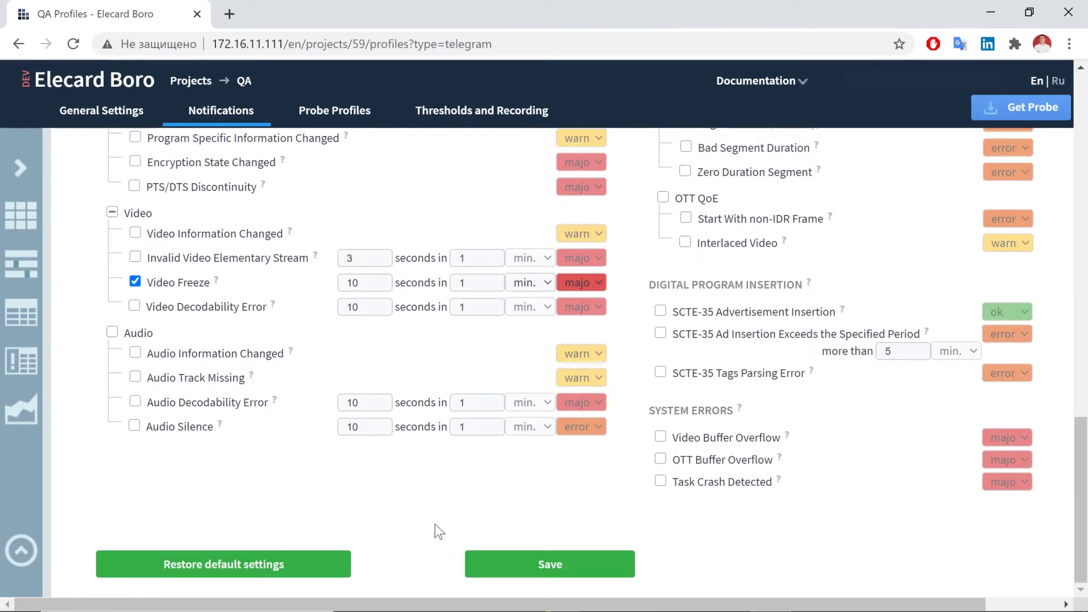
left_click(491, 564)
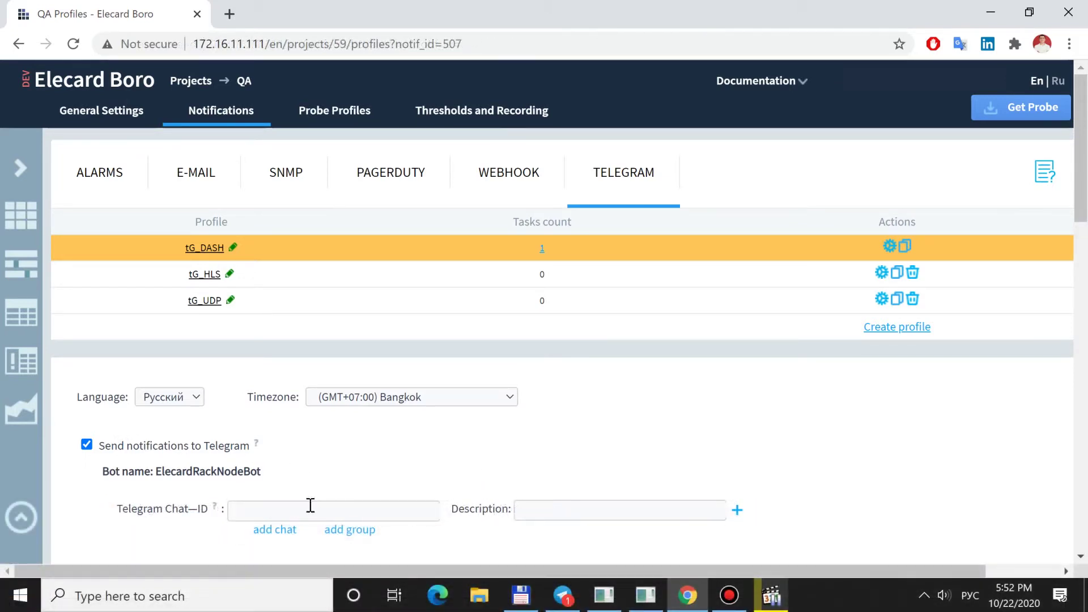
- Link a private chat via 'add chat' in Telegram Desktop and start the RackNode bot
left_click(285, 533)
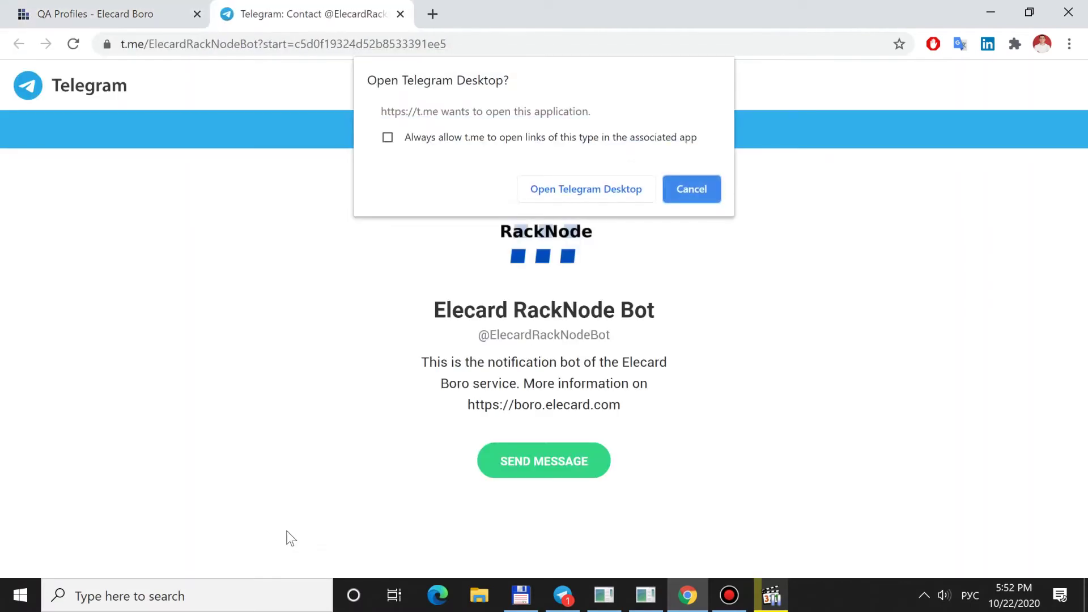
left_click(536, 188)
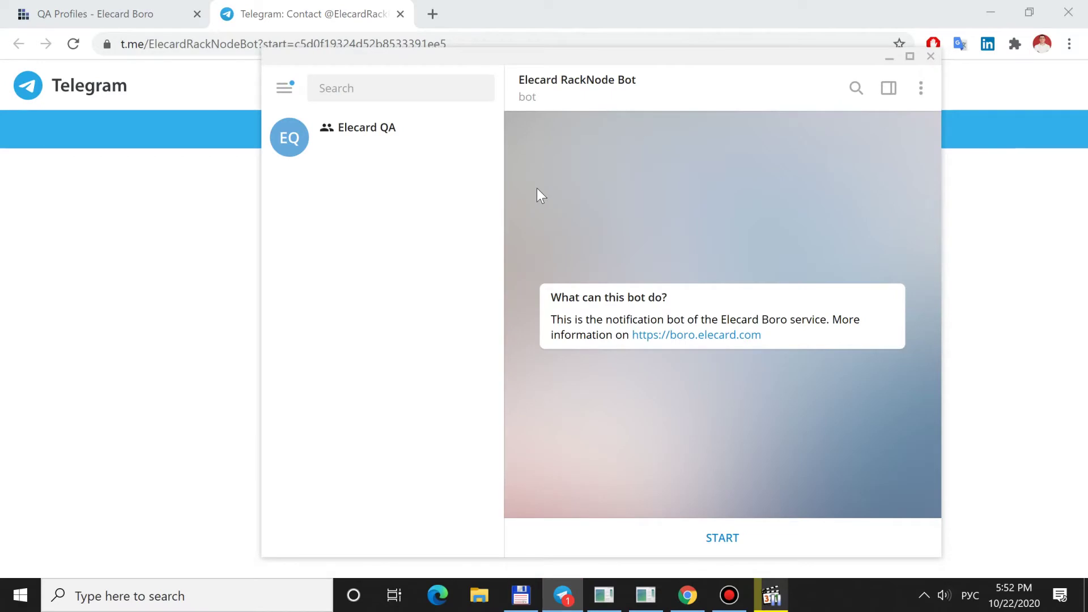
left_click(623, 536)
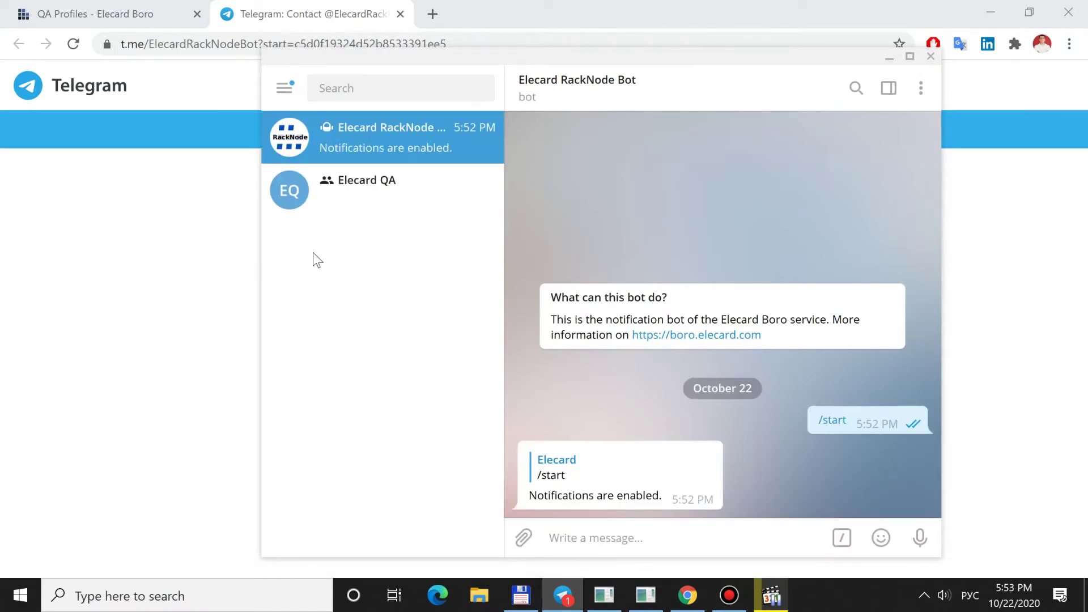
left_click(157, 22)
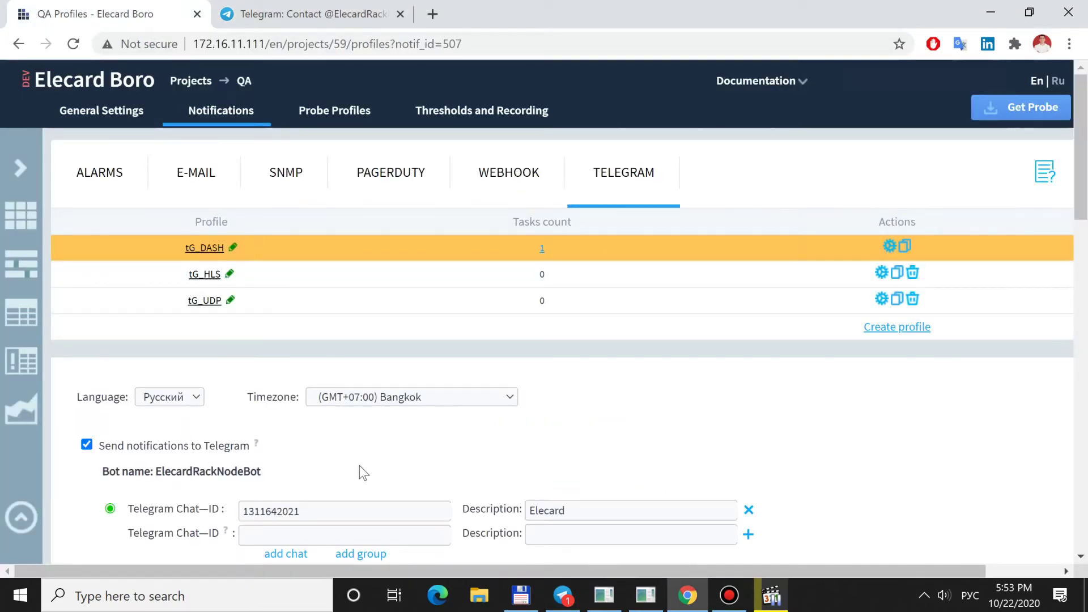
- Use 'add group' to add the RackNode bot to the Elecard QA group in Telegram Desktop
left_click(361, 554)
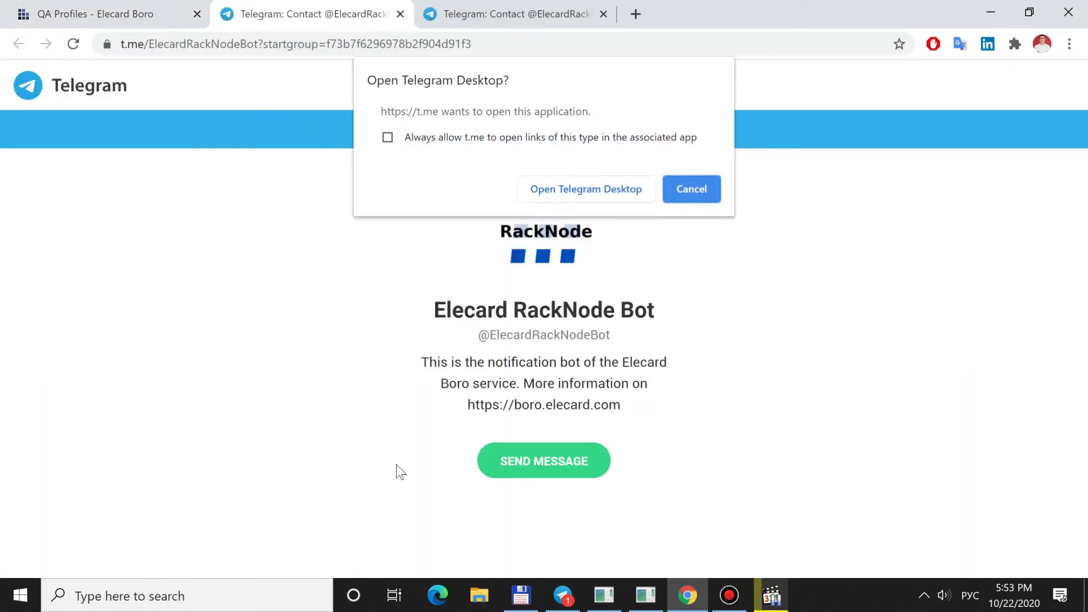
left_click(535, 184)
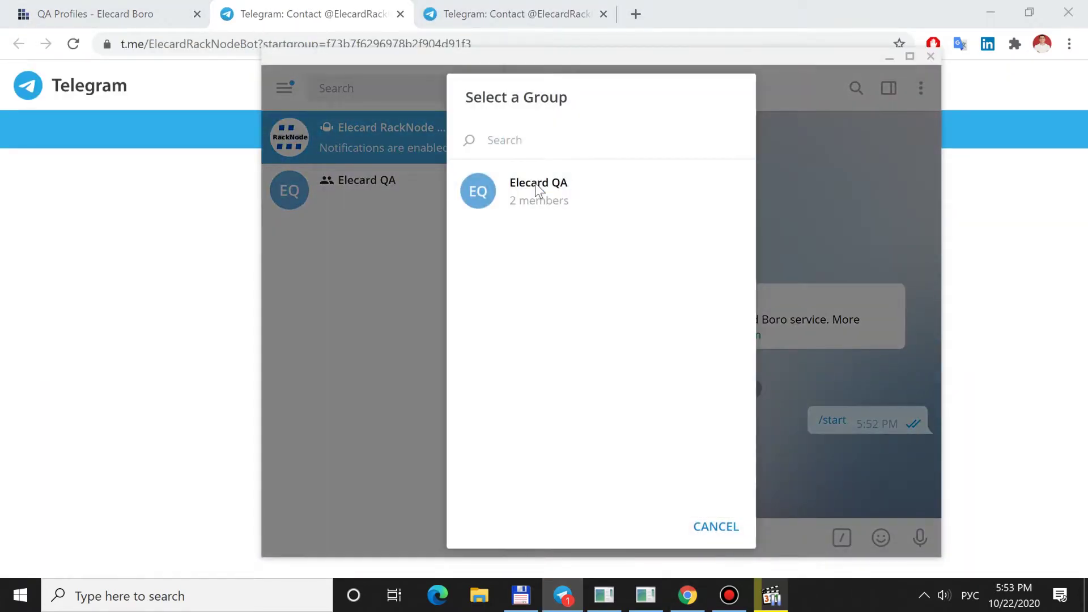
left_click(535, 182)
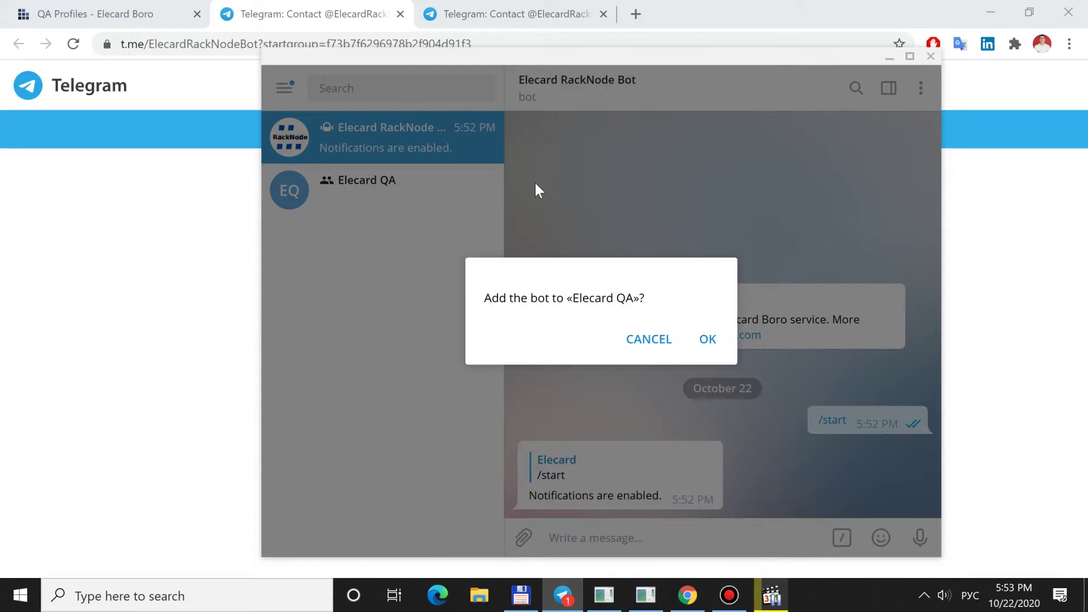
left_click(703, 340)
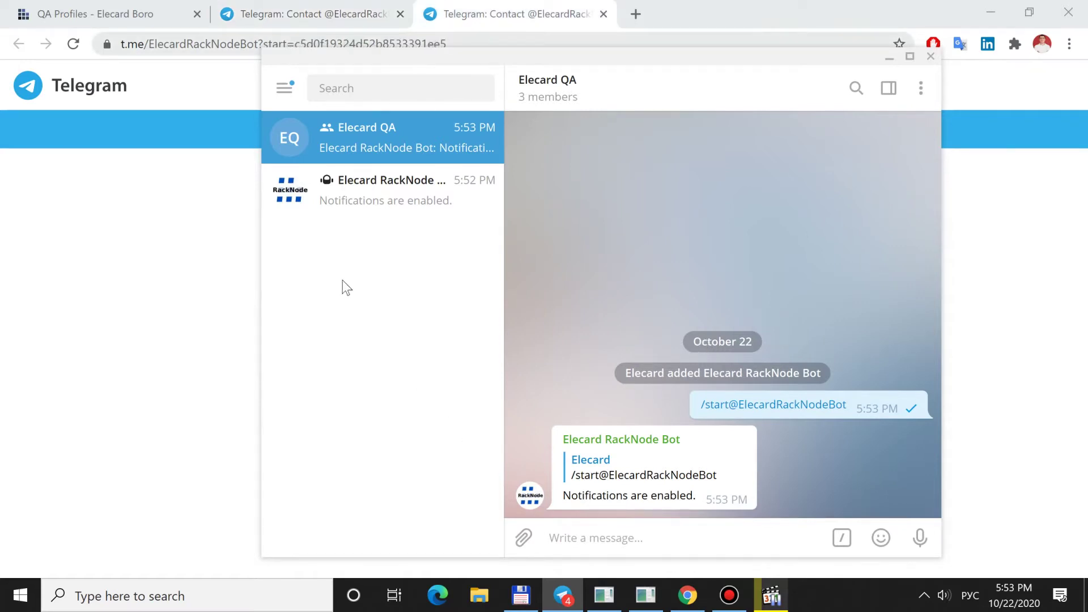
left_click(151, 17)
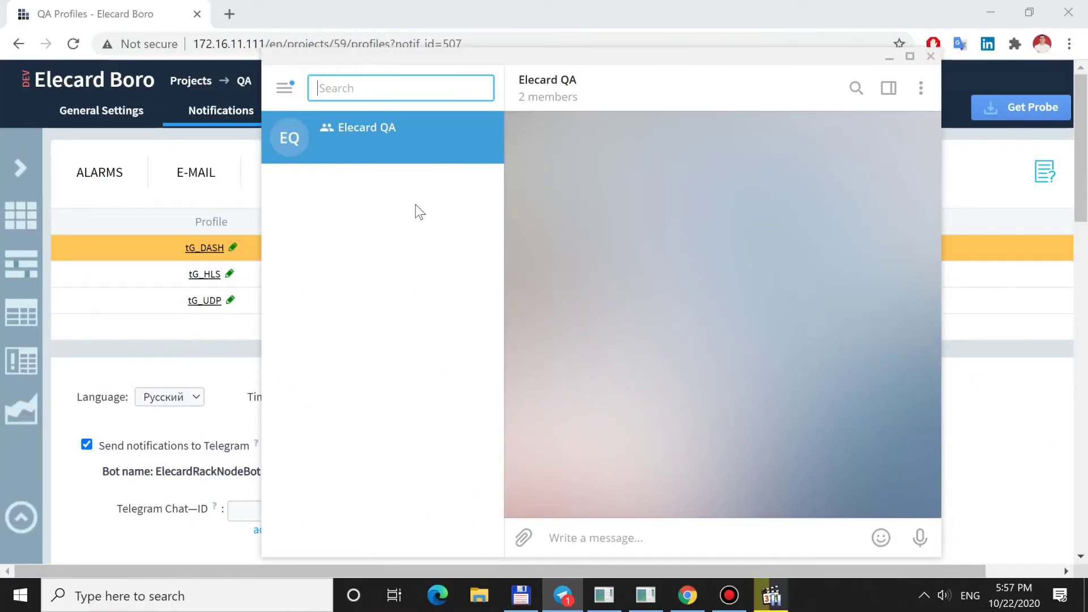
type("@boroe")
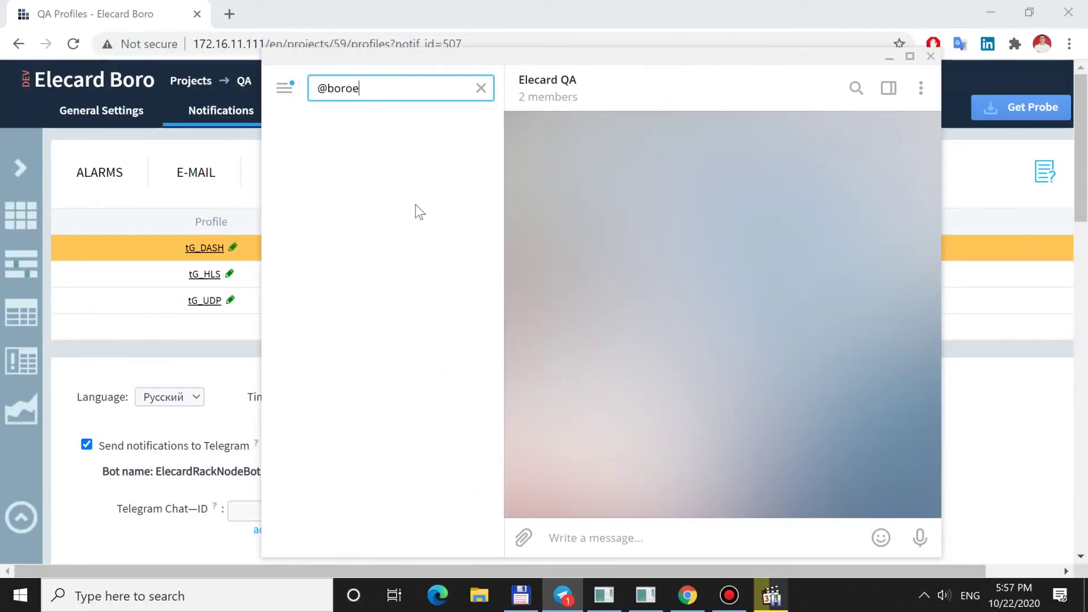
type("lecard")
left_click(415, 155)
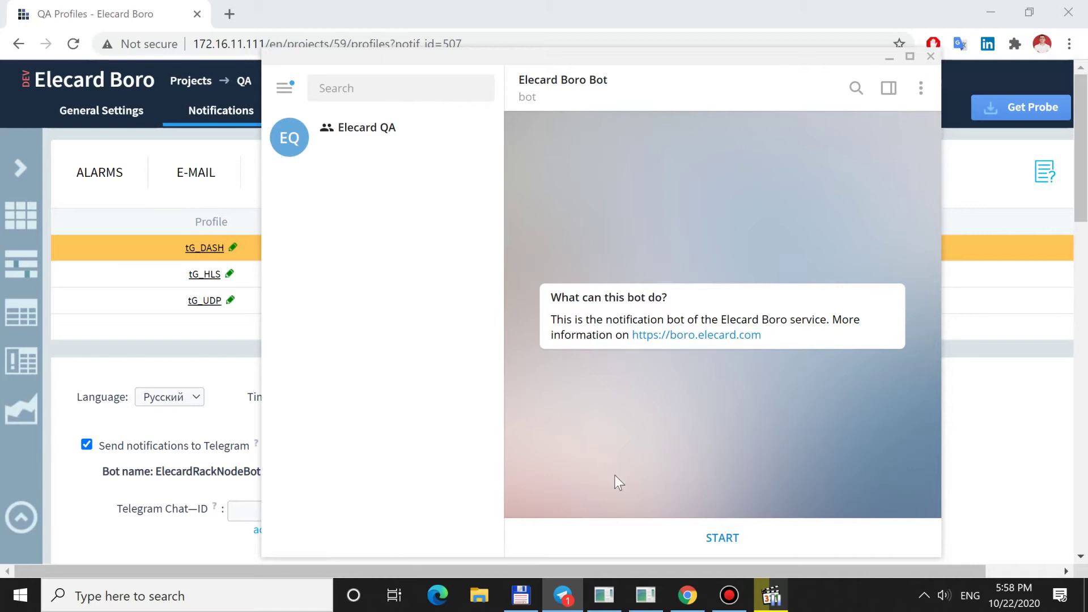
left_click(637, 540)
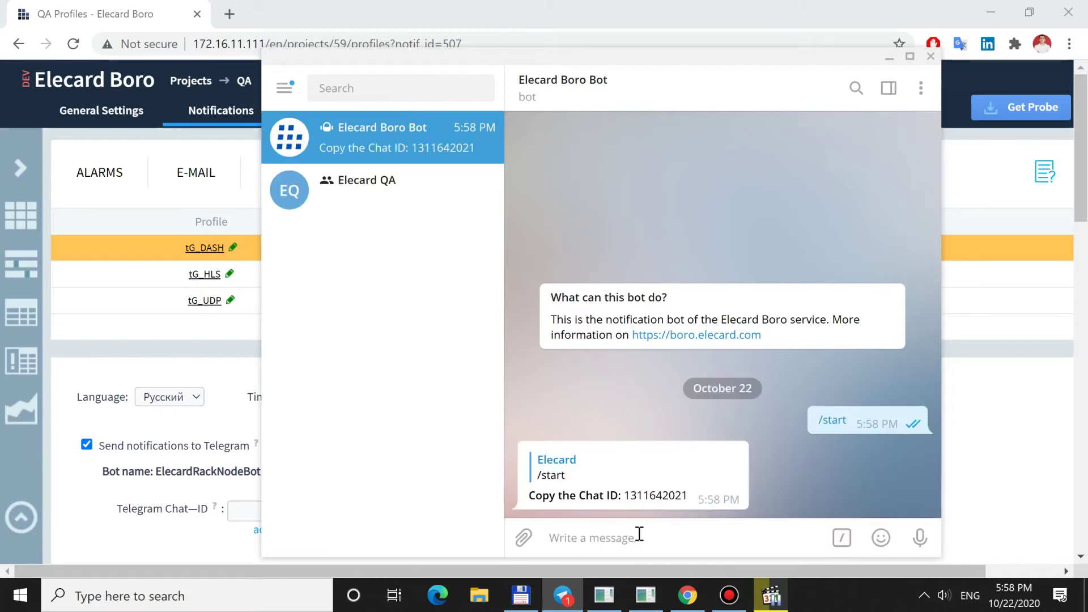
double_click(650, 495)
right_click(650, 496)
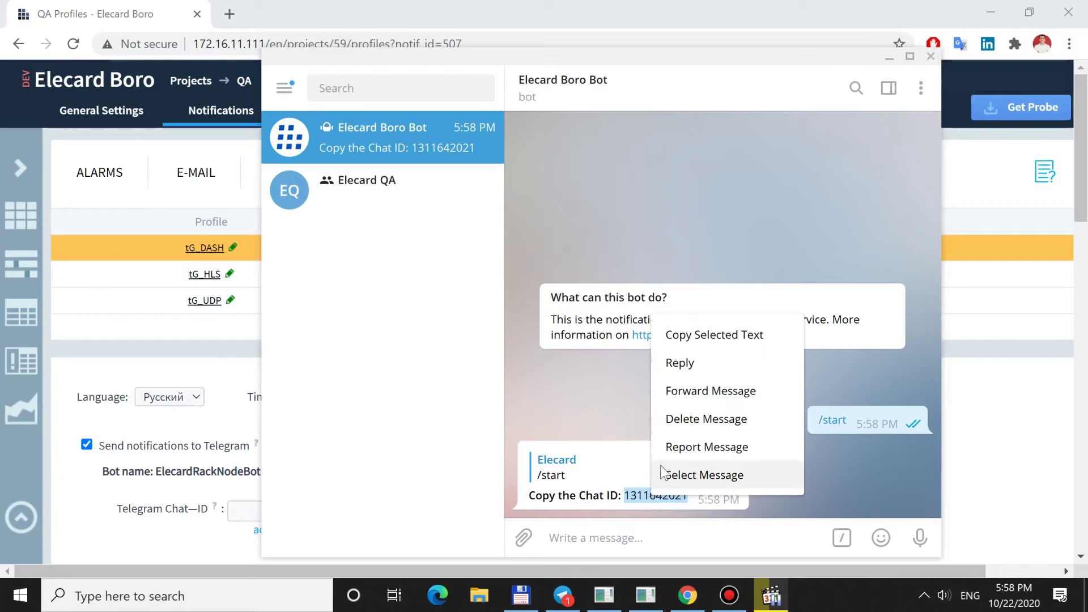
left_click(679, 340)
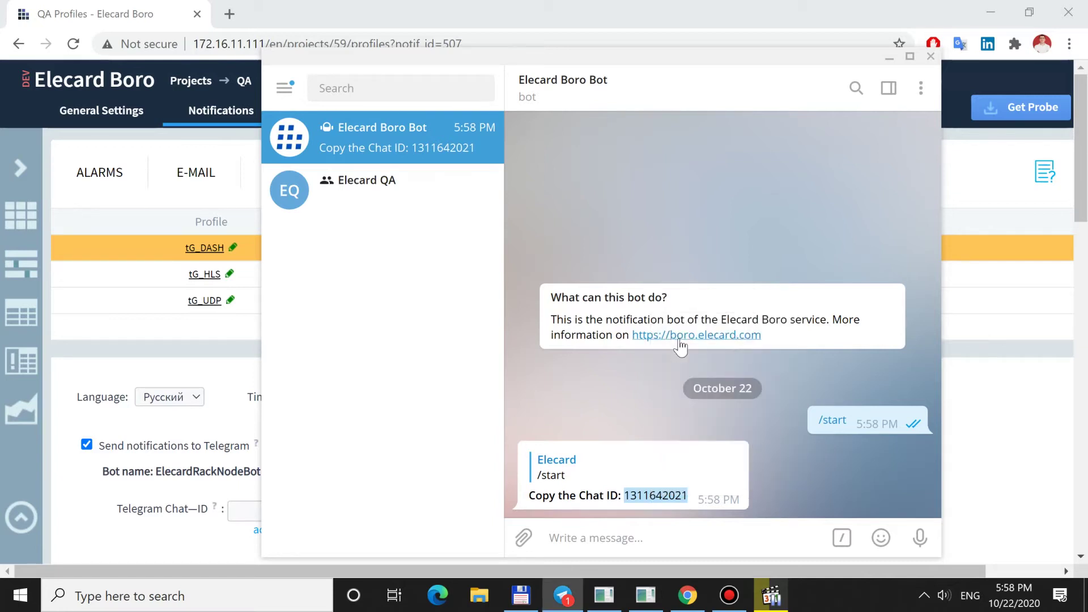
left_click(230, 377)
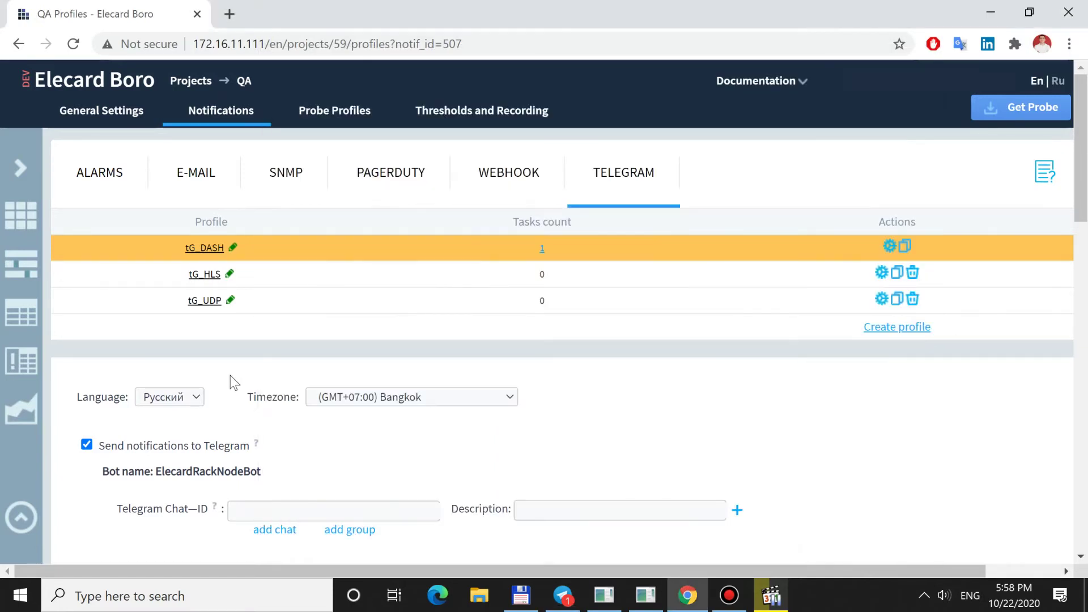
- Paste the copied Chat ID, describe it as 'Elecard', and save the settings
left_click(260, 513)
key("ctrl+v")
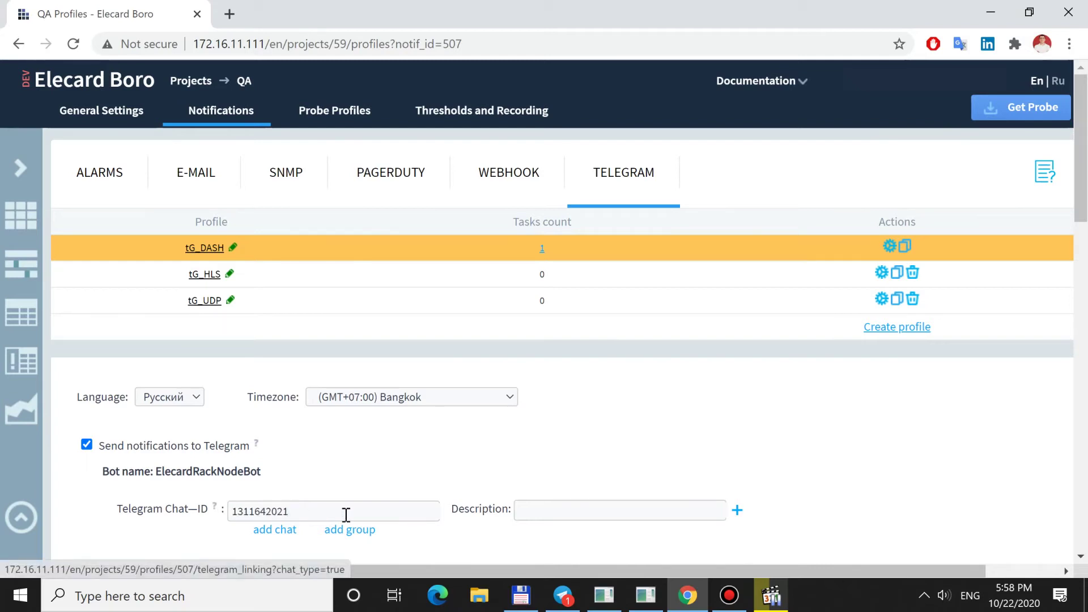
left_click(534, 510)
type("E")
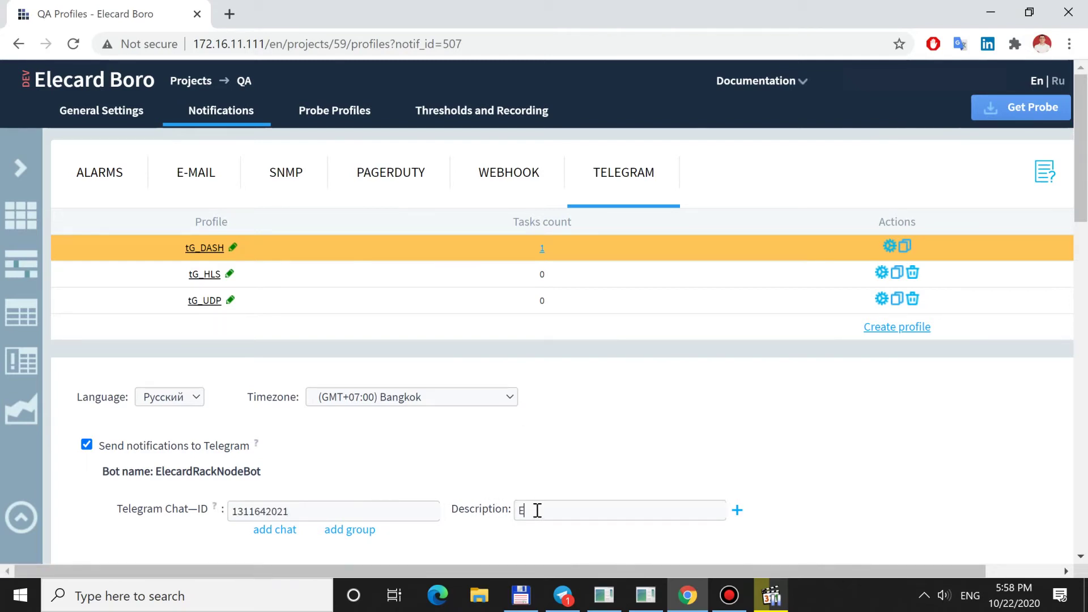
type("lecard")
scroll(536, 511, "down", 20)
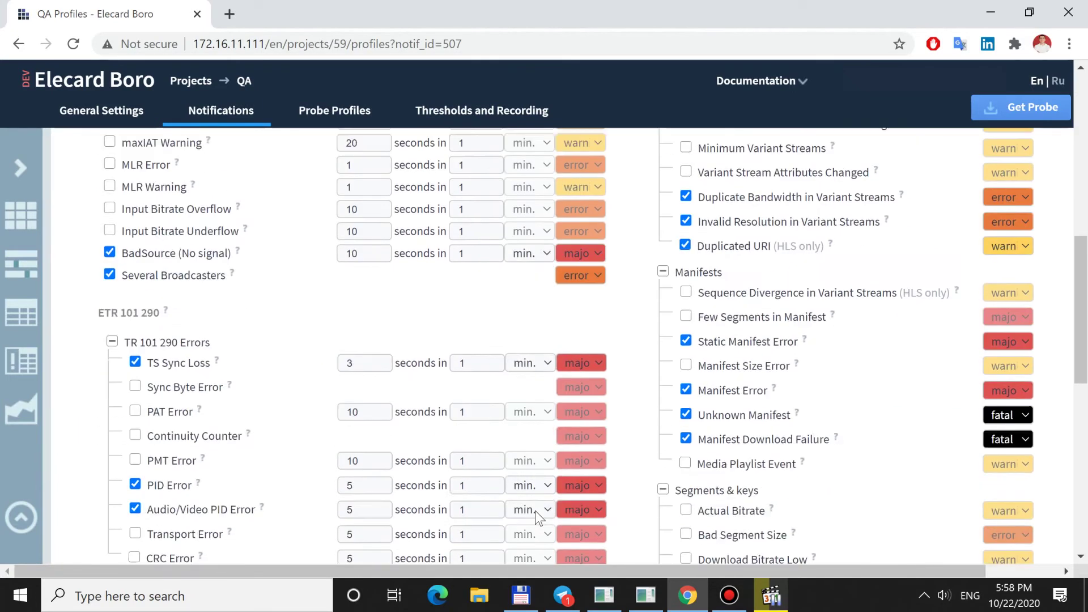
left_click(539, 528)
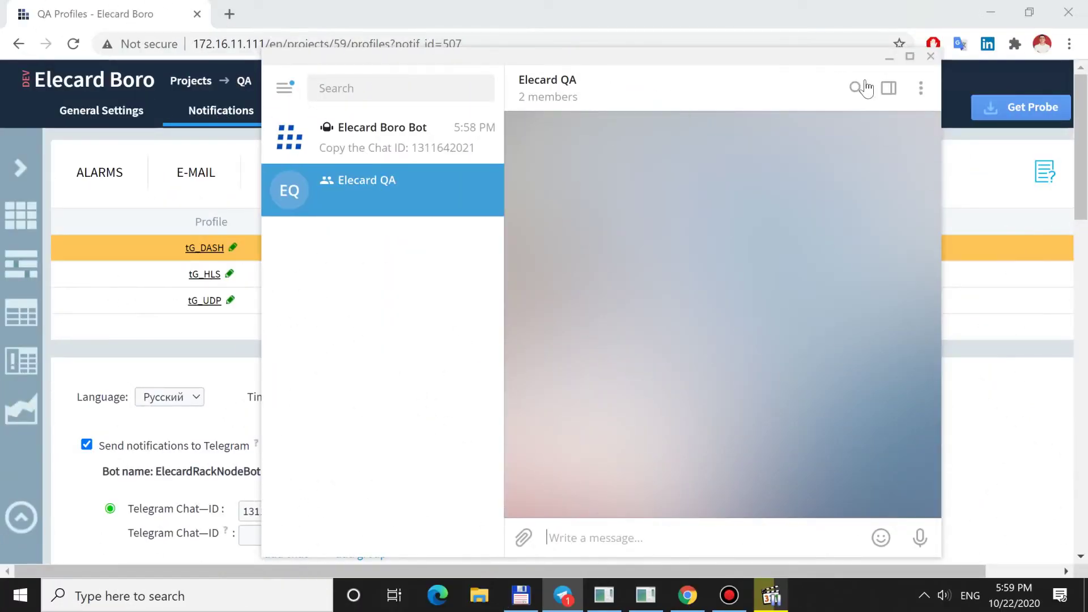
left_click(921, 91)
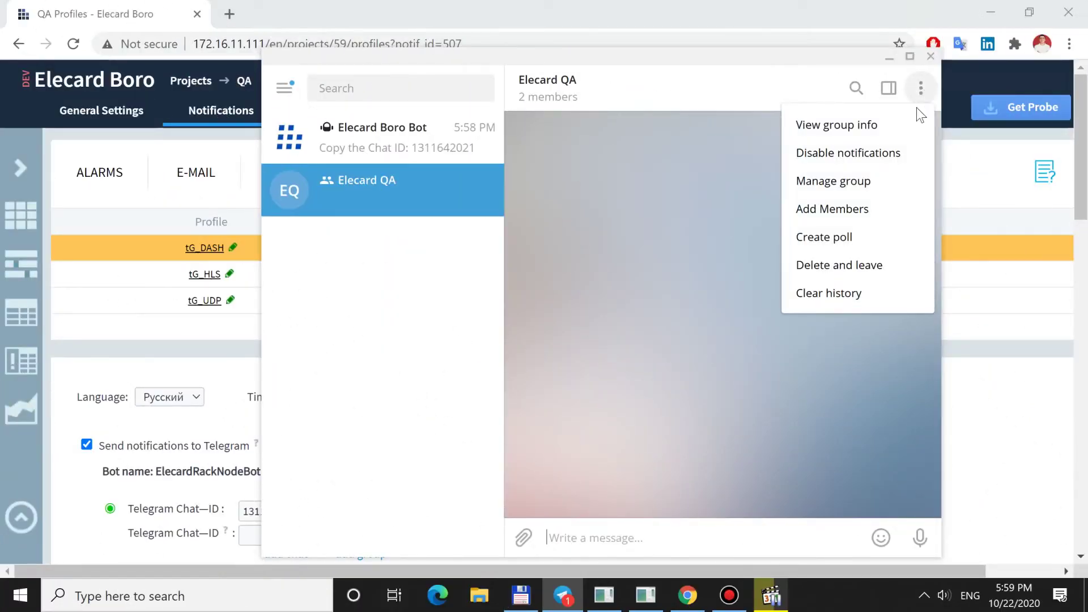
left_click(887, 207)
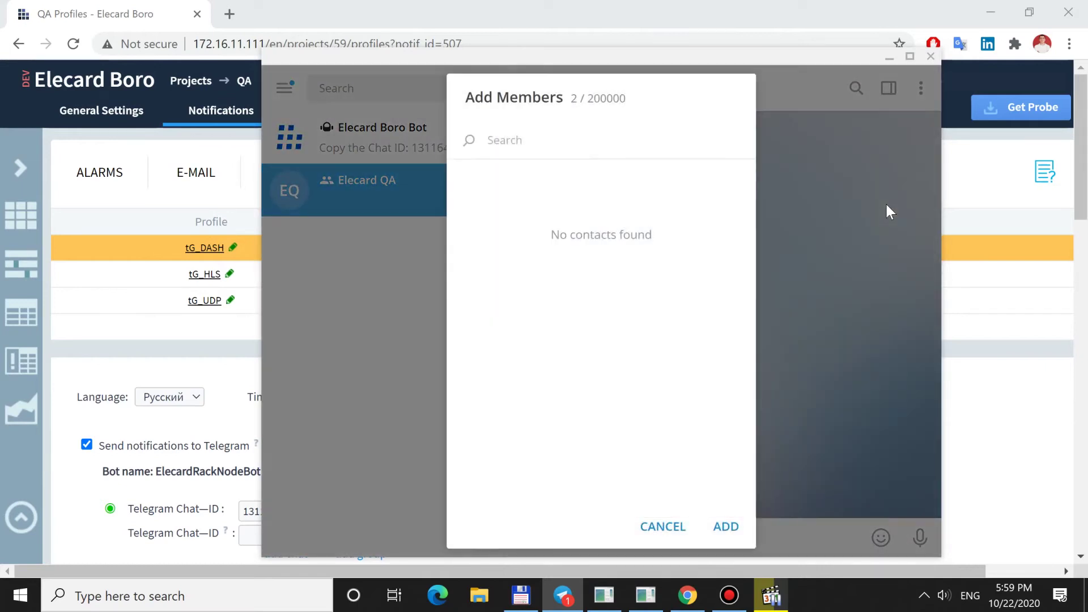
type("@boroelecar")
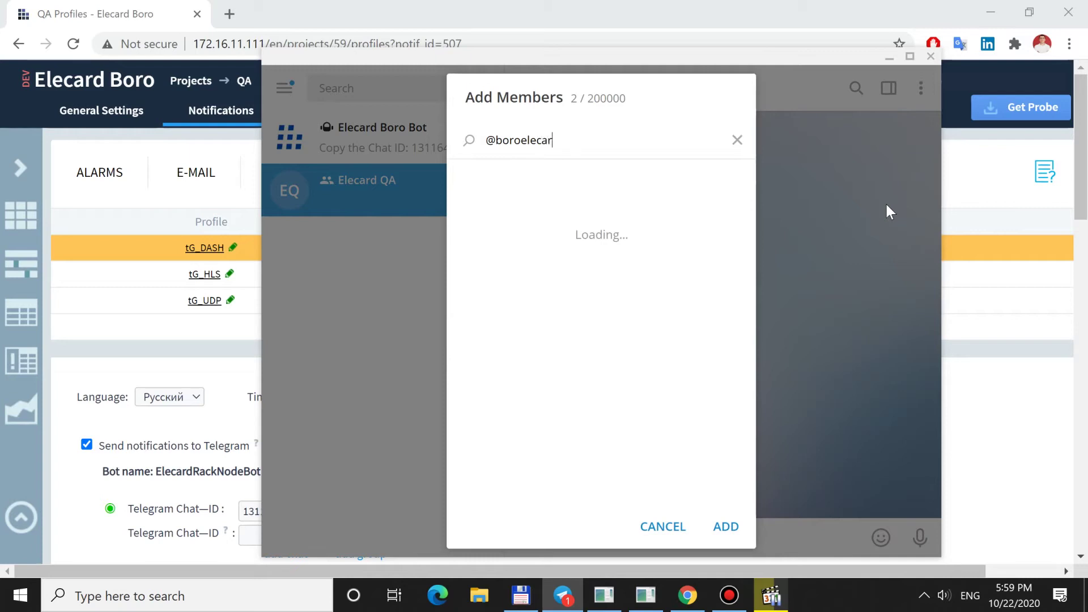
type("d")
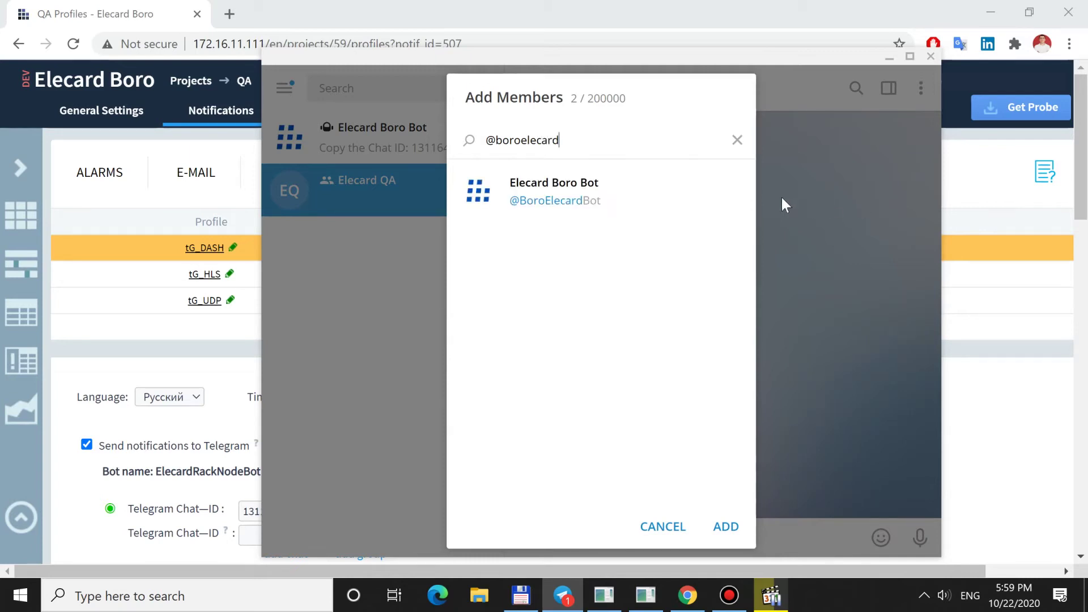
left_click(692, 198)
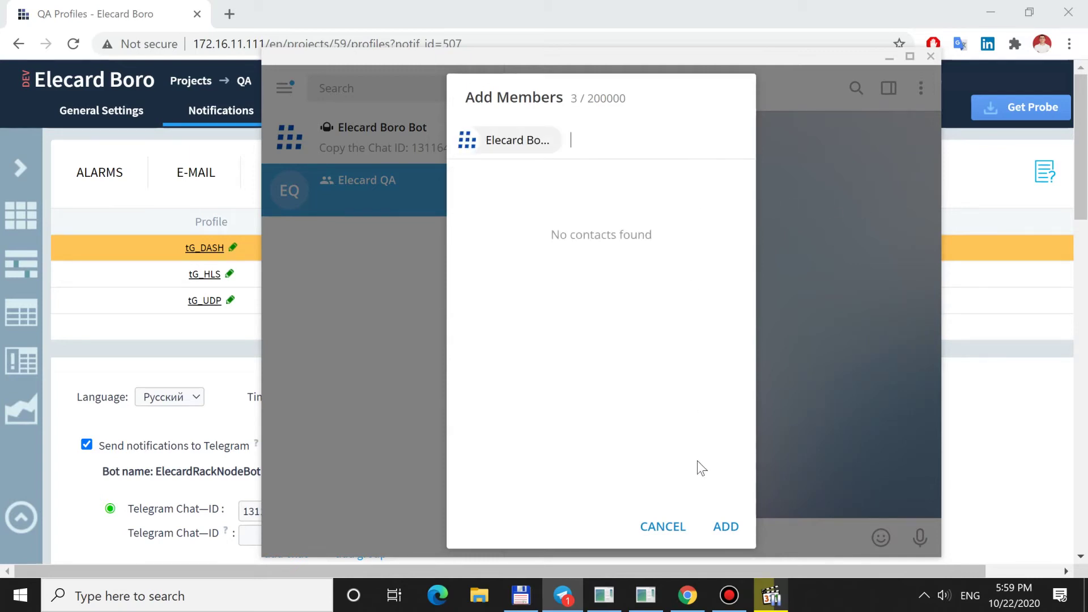
left_click(721, 516)
- Send /start in the group and copy the group Chat ID from the bot's reply
type("/start")
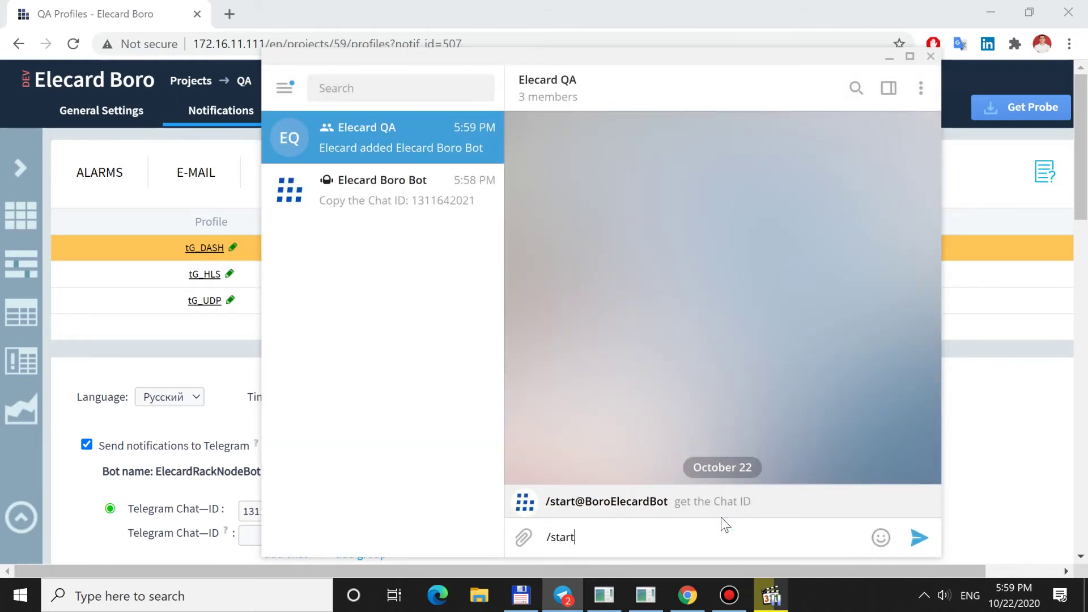
key("Return")
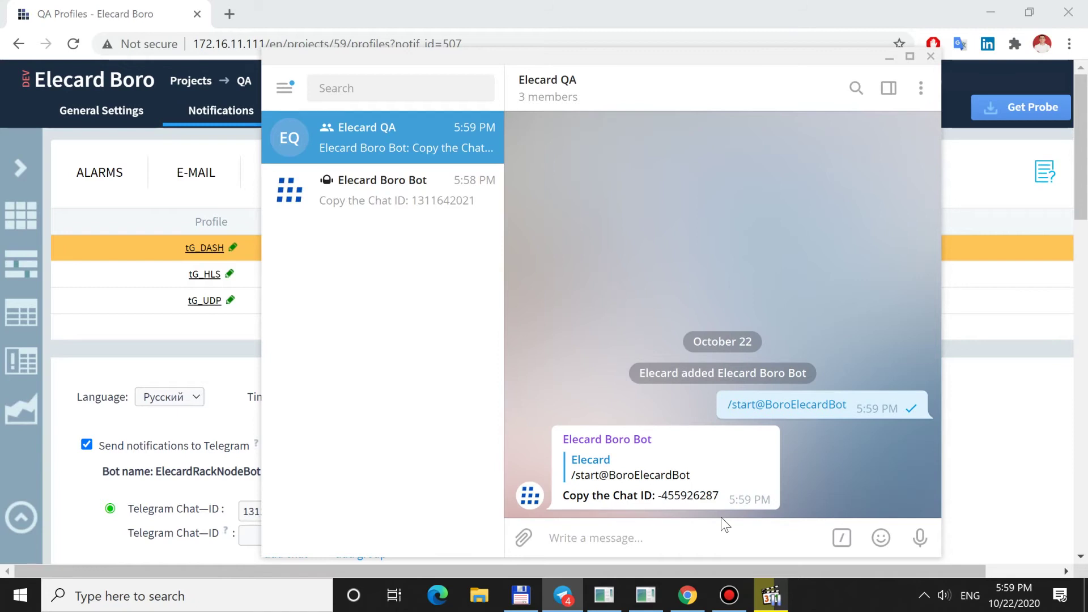
double_click(697, 495)
right_click(695, 495)
left_click(729, 338)
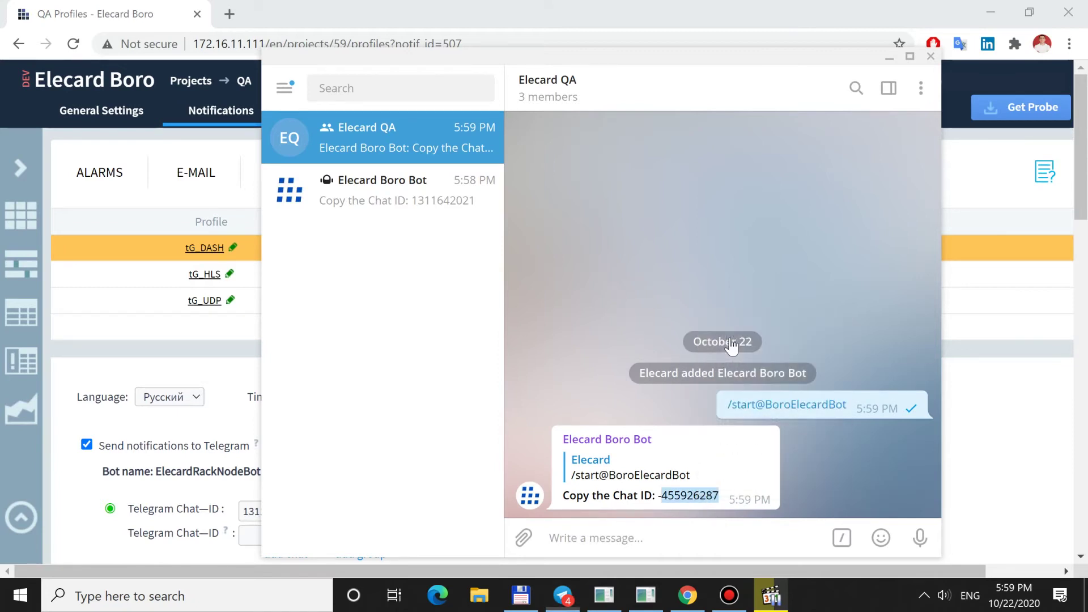
- Enter the group's Chat ID in the second row with description 'Elecard QA' and save
left_click(232, 380)
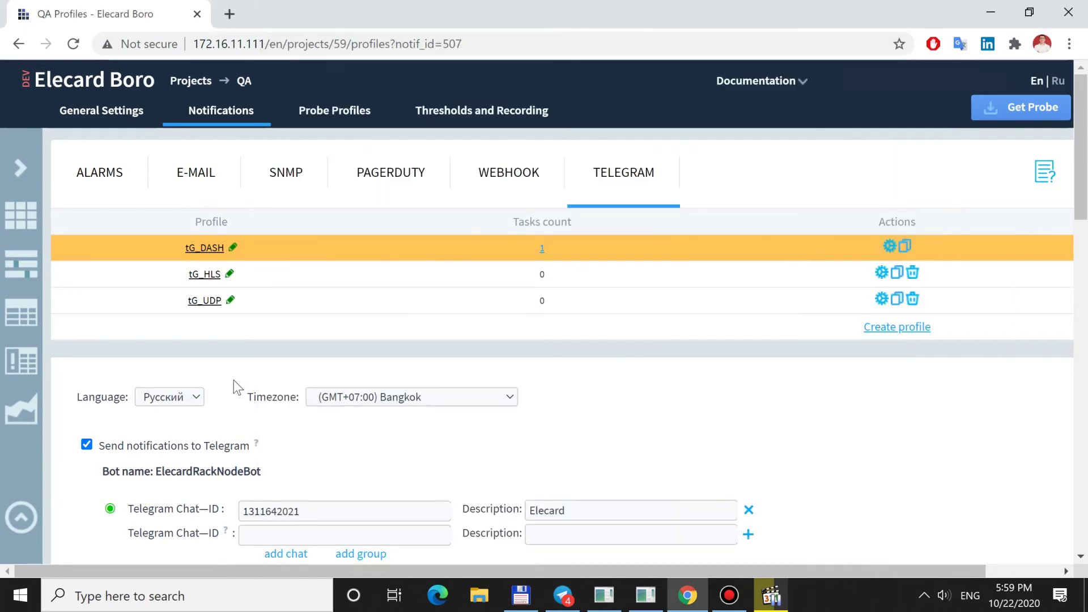
left_click(270, 536)
type("-455926287")
key("ctrl+v")
left_click(537, 534)
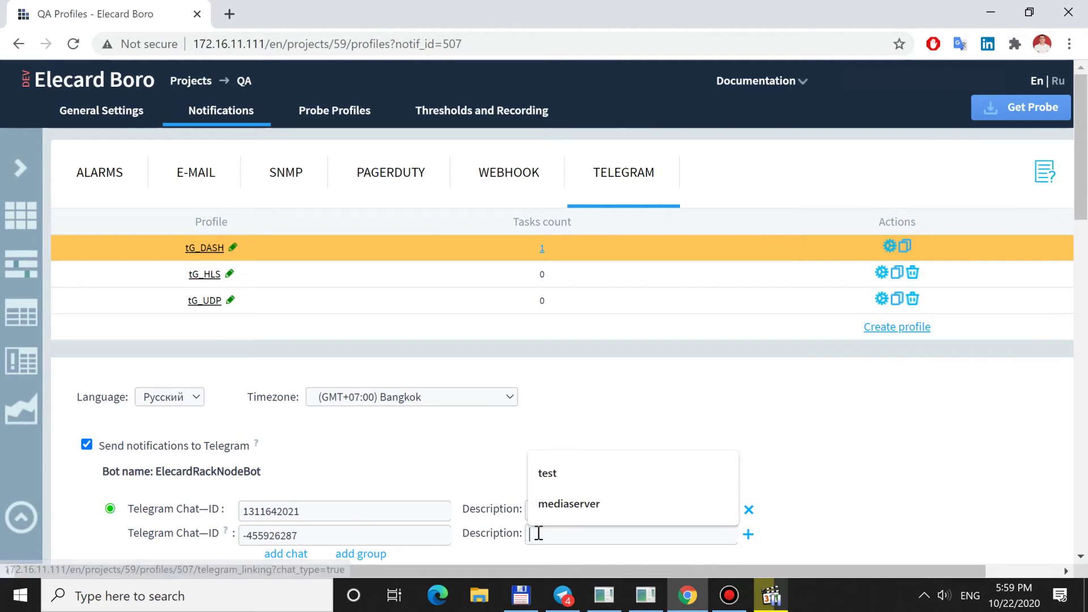
type("Elecard QA")
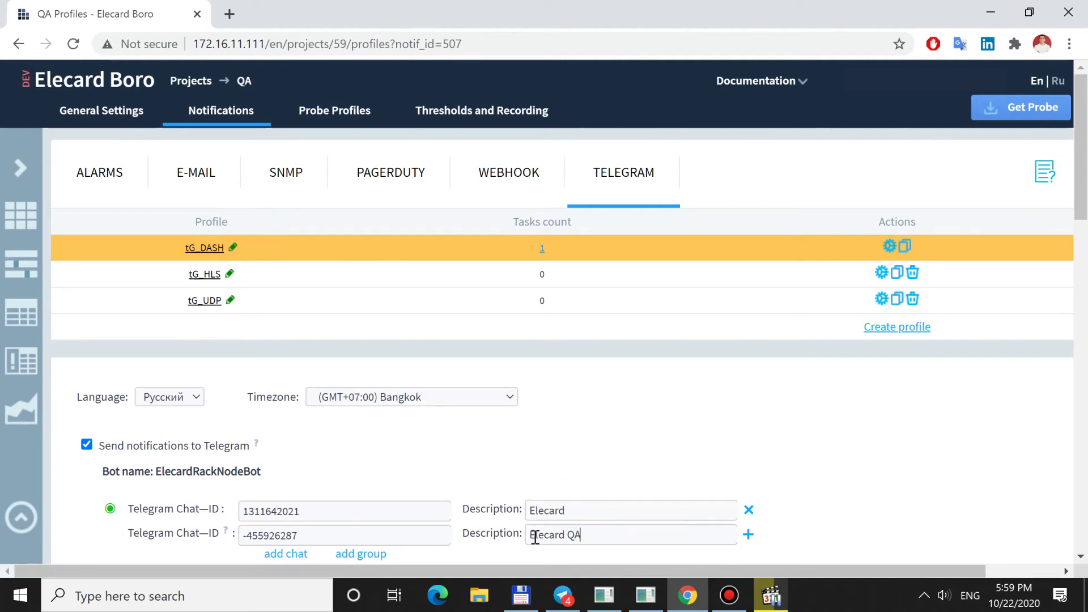
scroll(538, 538, "down", 15)
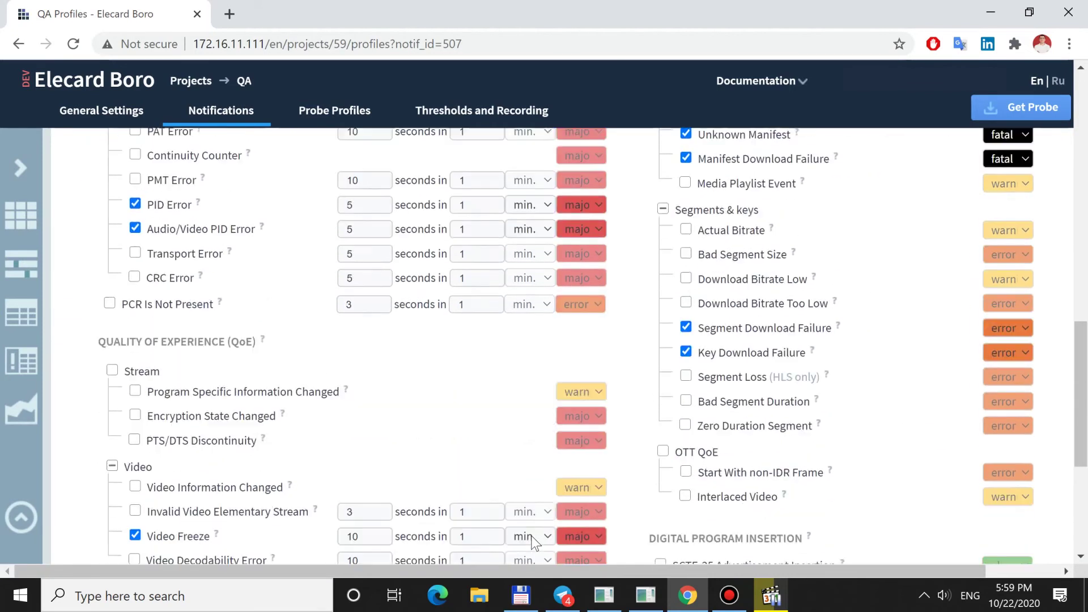
scroll(535, 543, "down", 1)
left_click(536, 535)
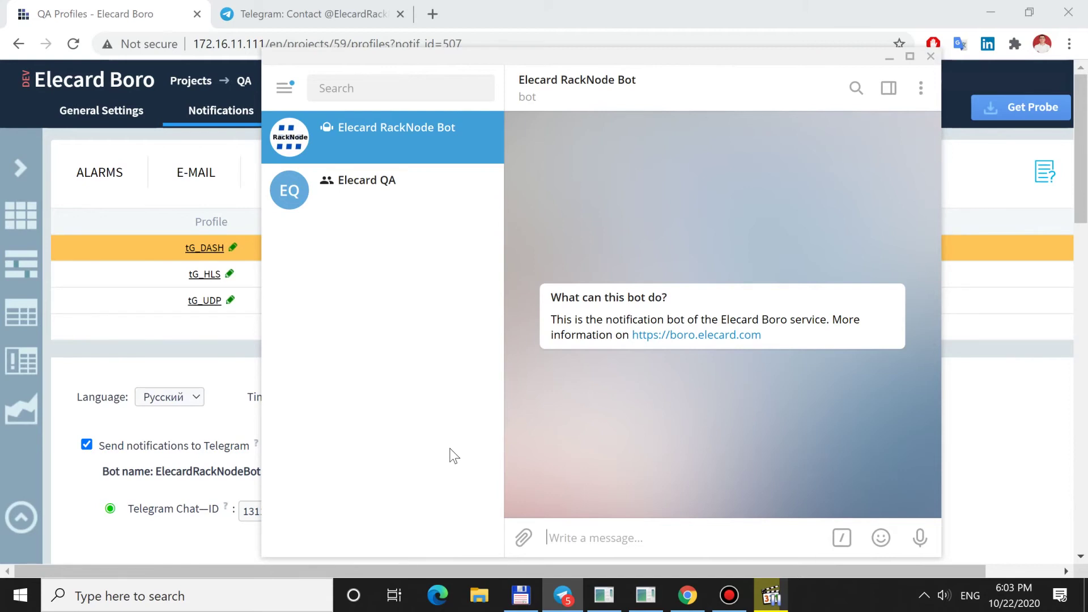
- Send /start and /enable to the RackNode bot, then enable the tG_UDP (project: QA) profile
type("/")
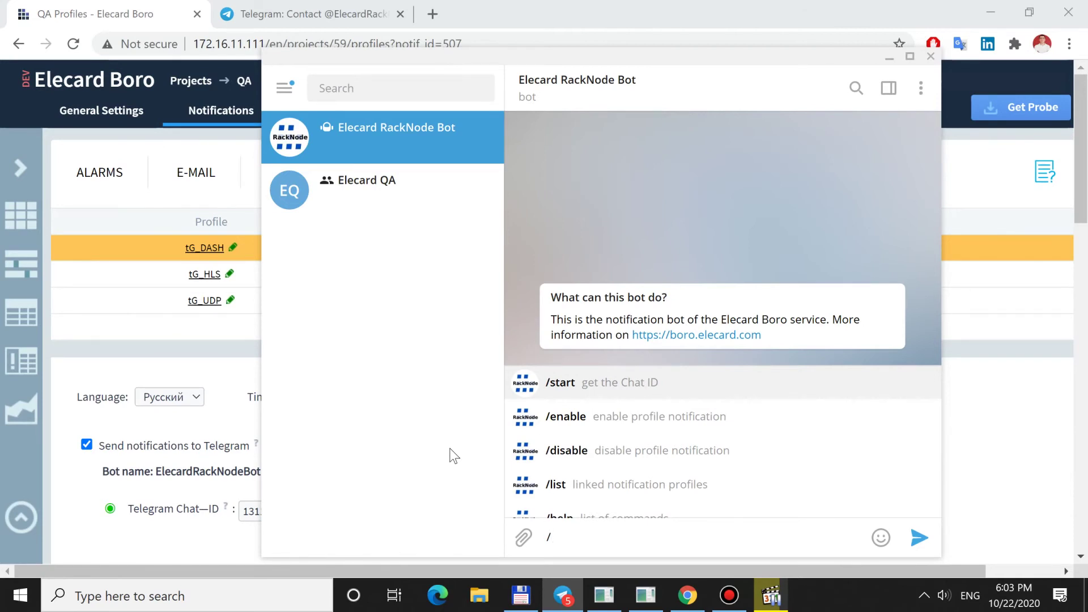
type("start")
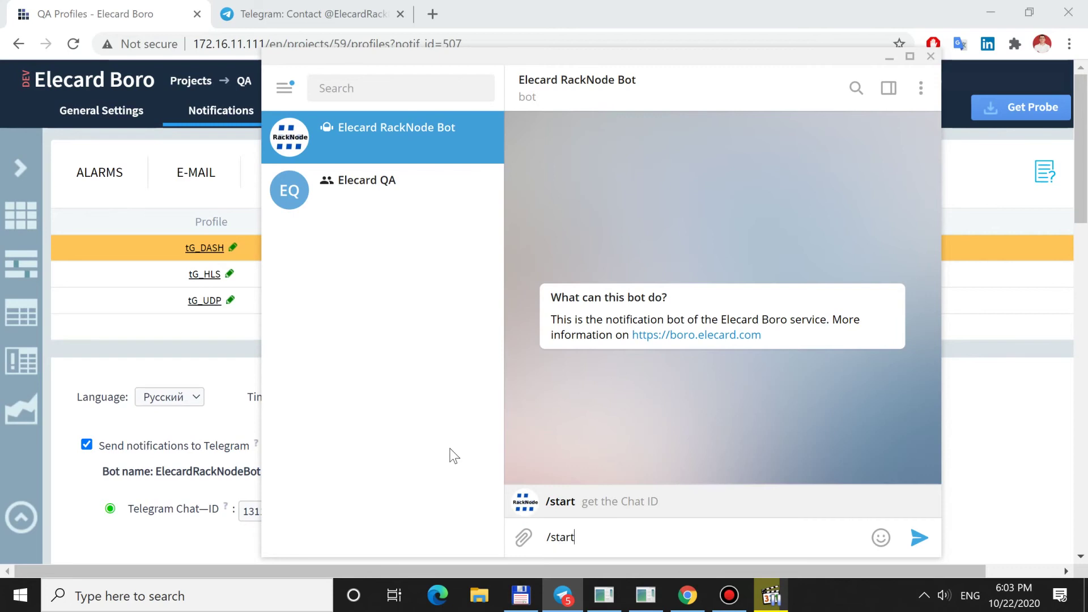
key("Return")
type("/")
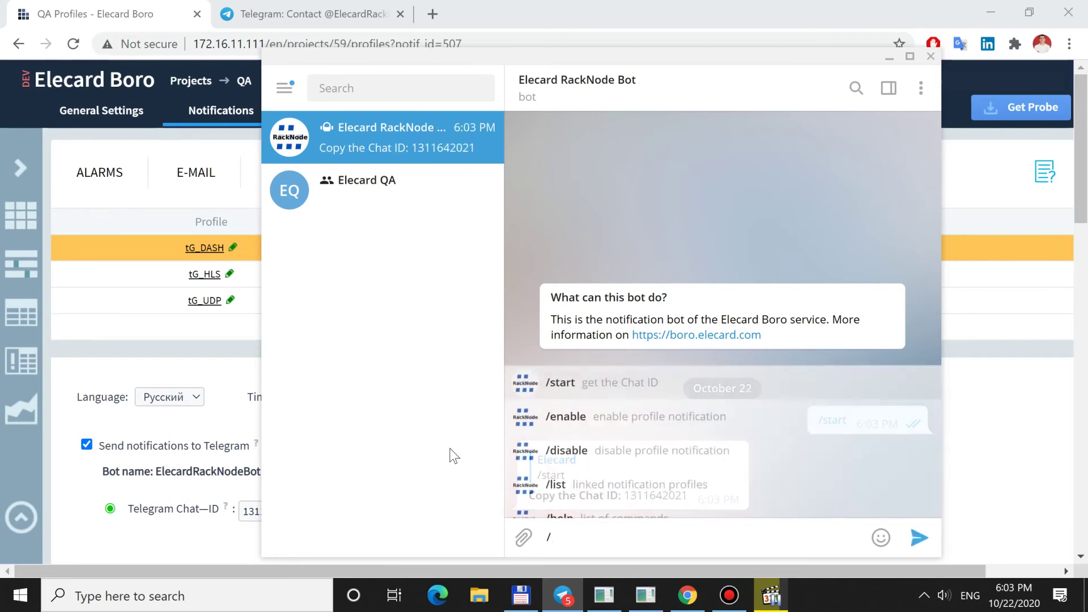
type("enab")
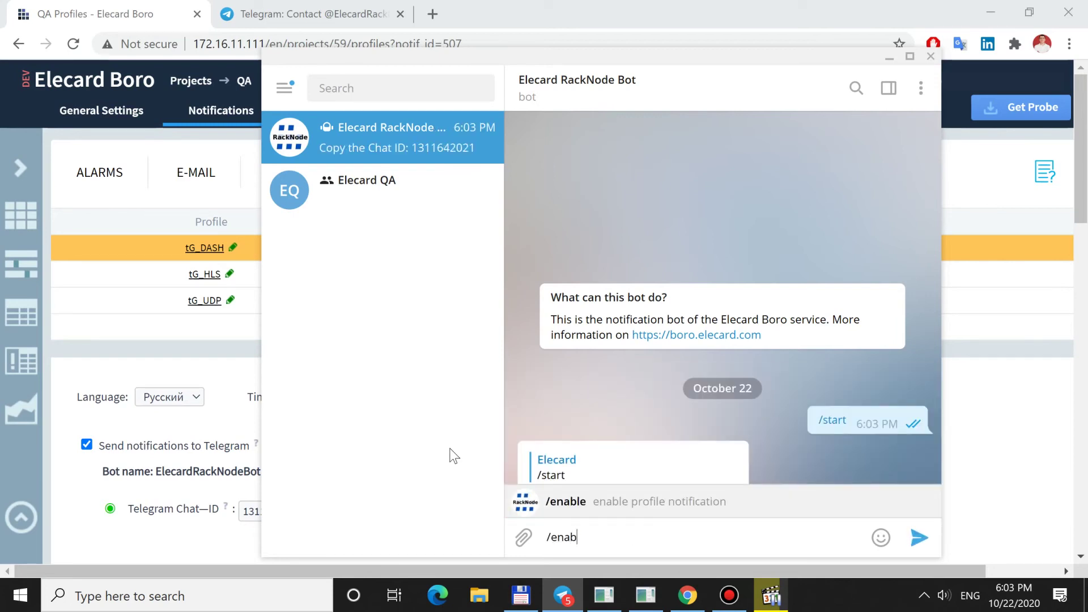
type("le")
key("Return")
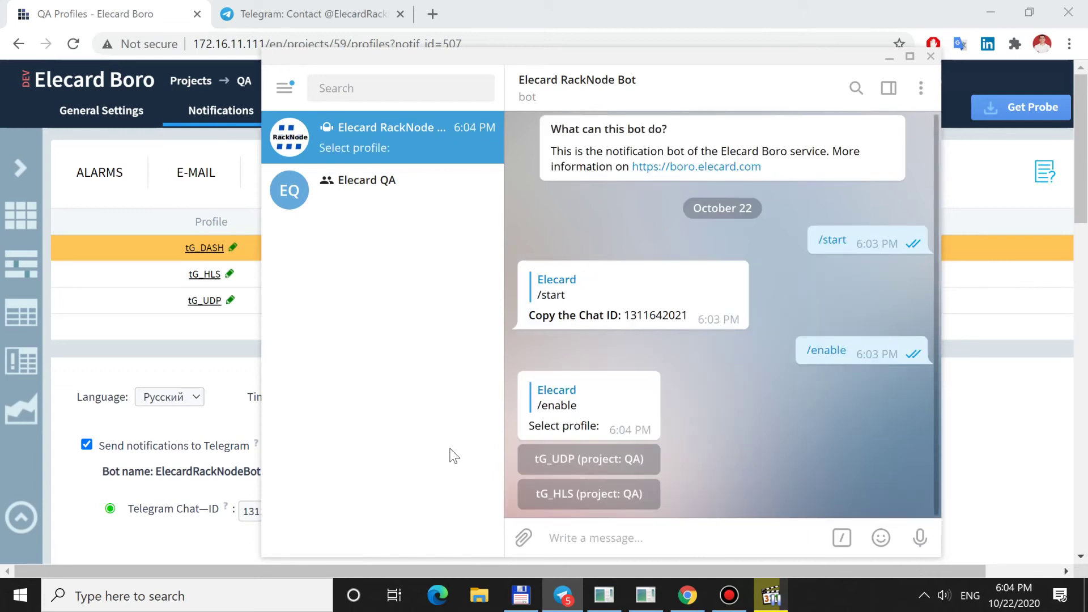
left_click(655, 471)
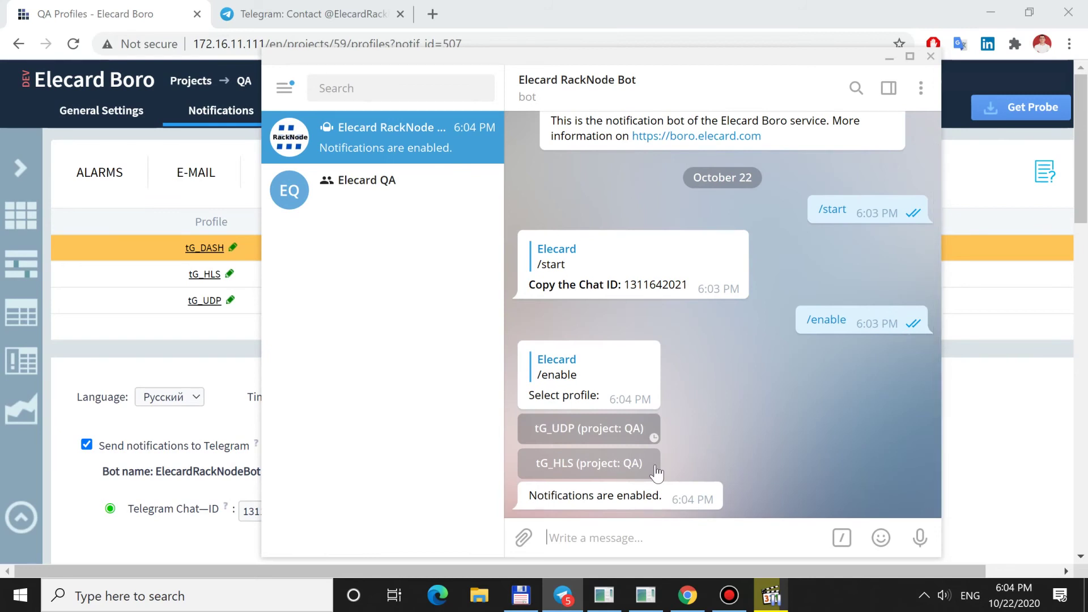
- Send /disable and turn off notifications for tG_DASH (project: QA)
type("/di")
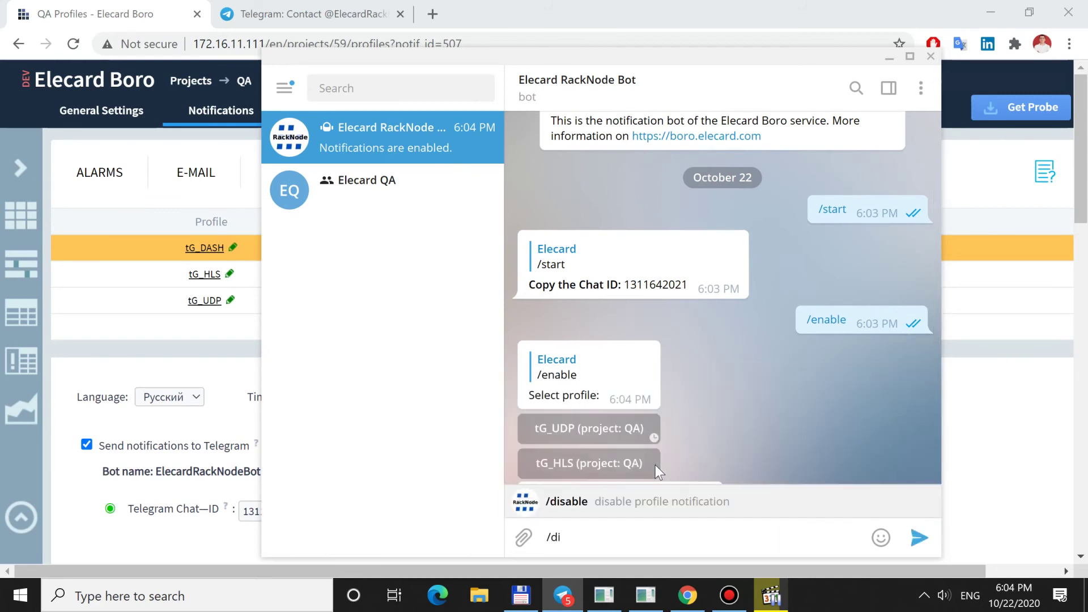
type("ble")
key("Return")
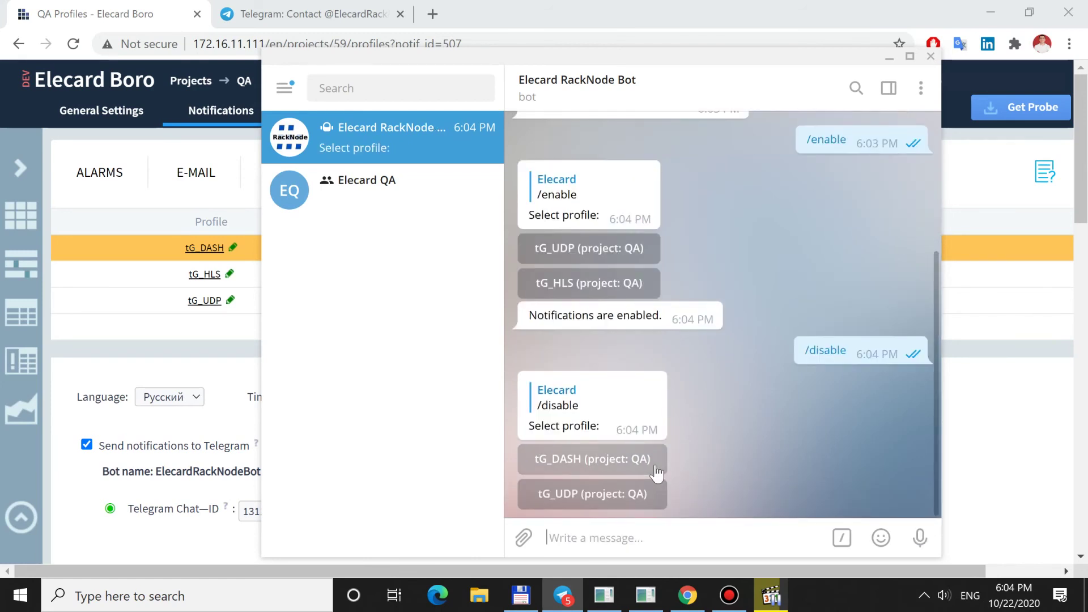
left_click(656, 472)
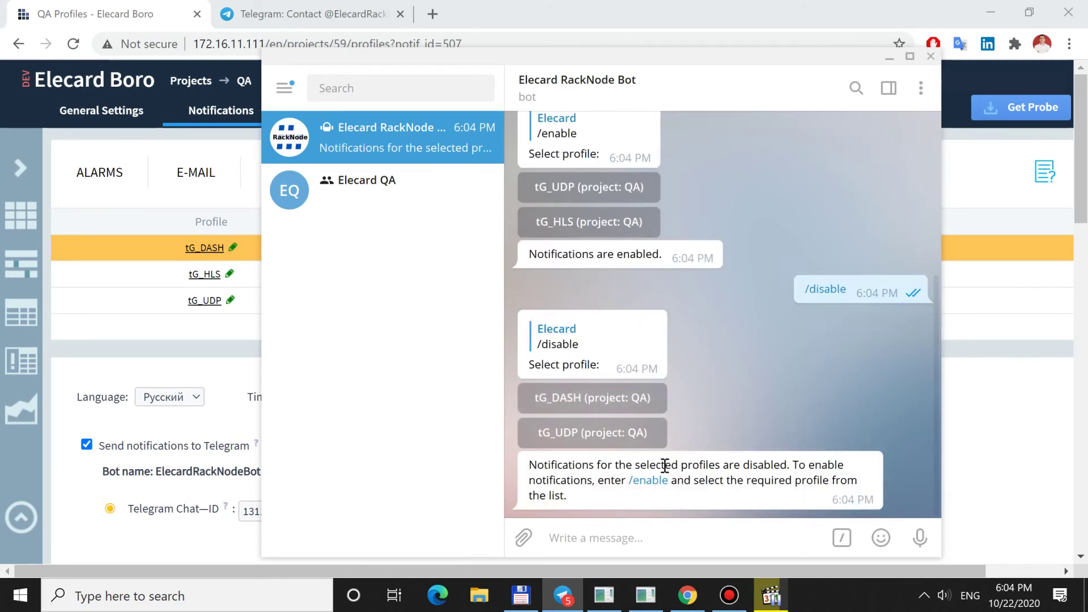
- Send /list for the profile statuses and /help for the bot's commands
type("/list")
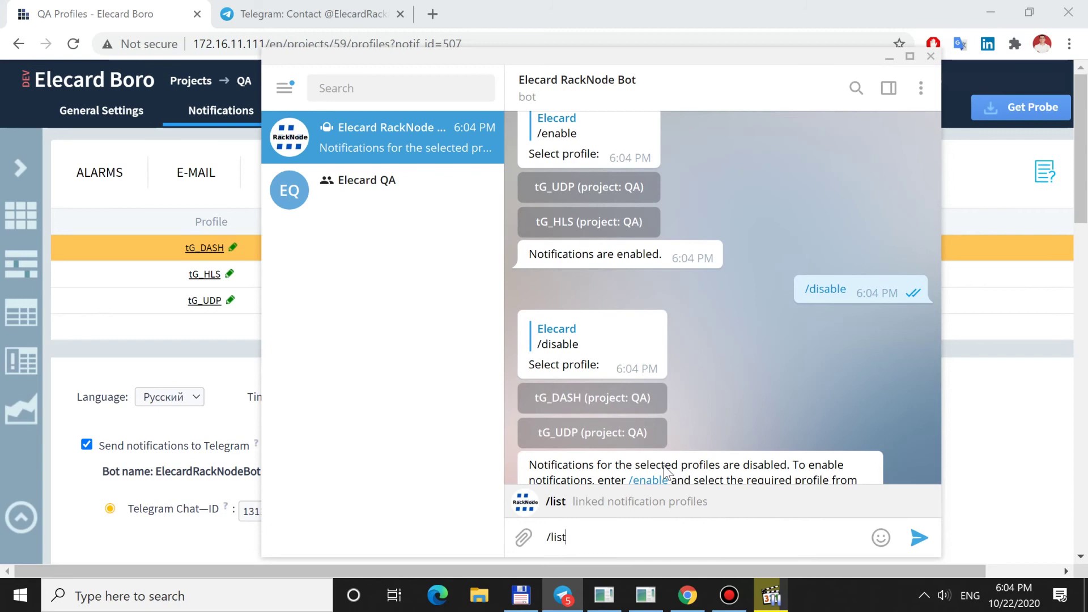
key("Return")
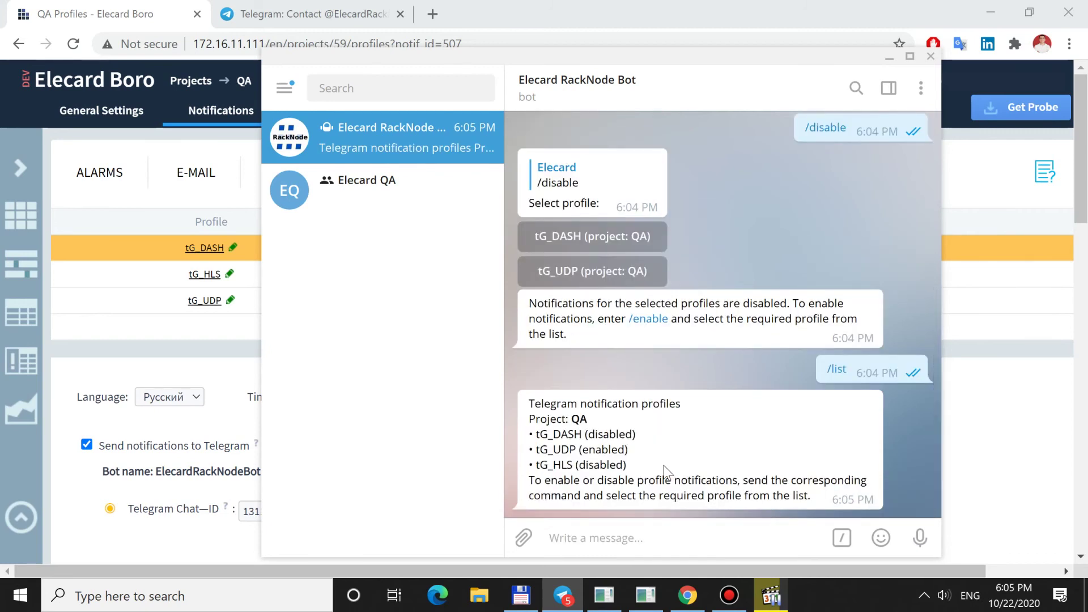
type("/help")
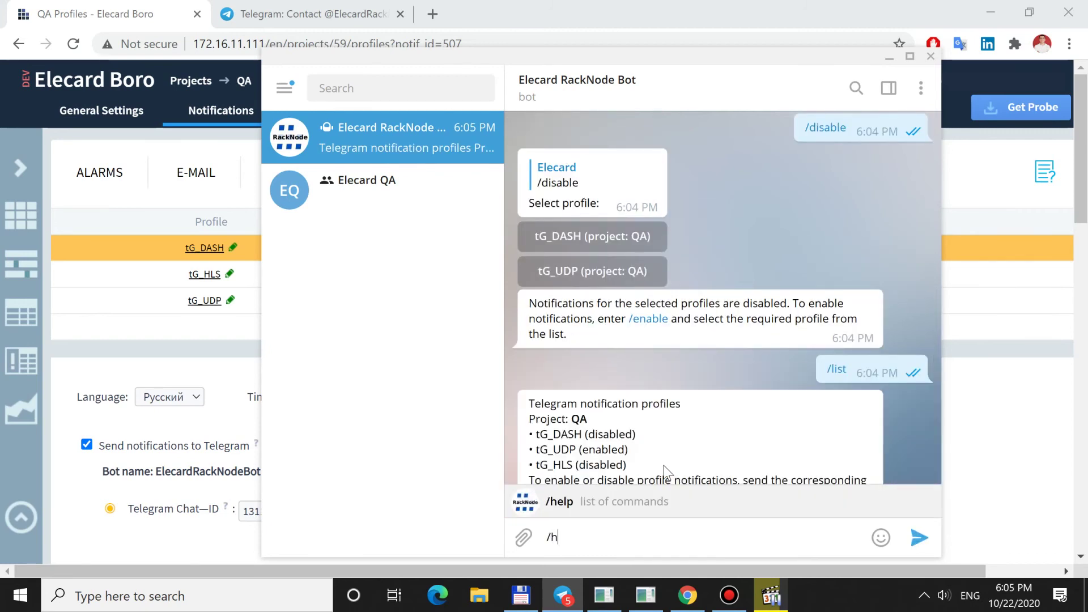
key("Return")
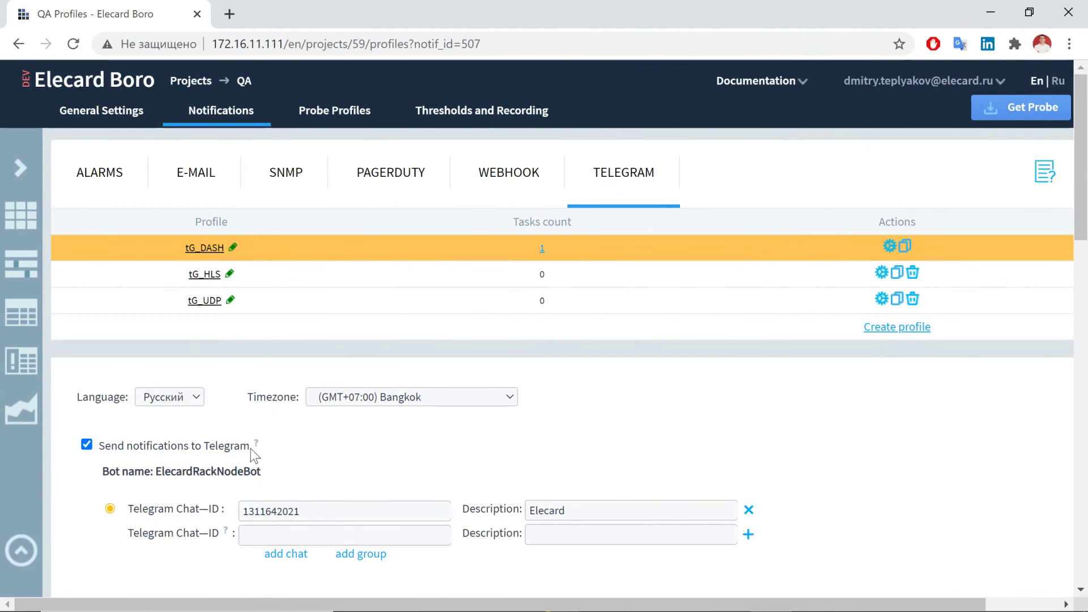
- Clear the 'Send notifications to Telegram' checkbox so both linked chat IDs become inactive
left_click(87, 445)
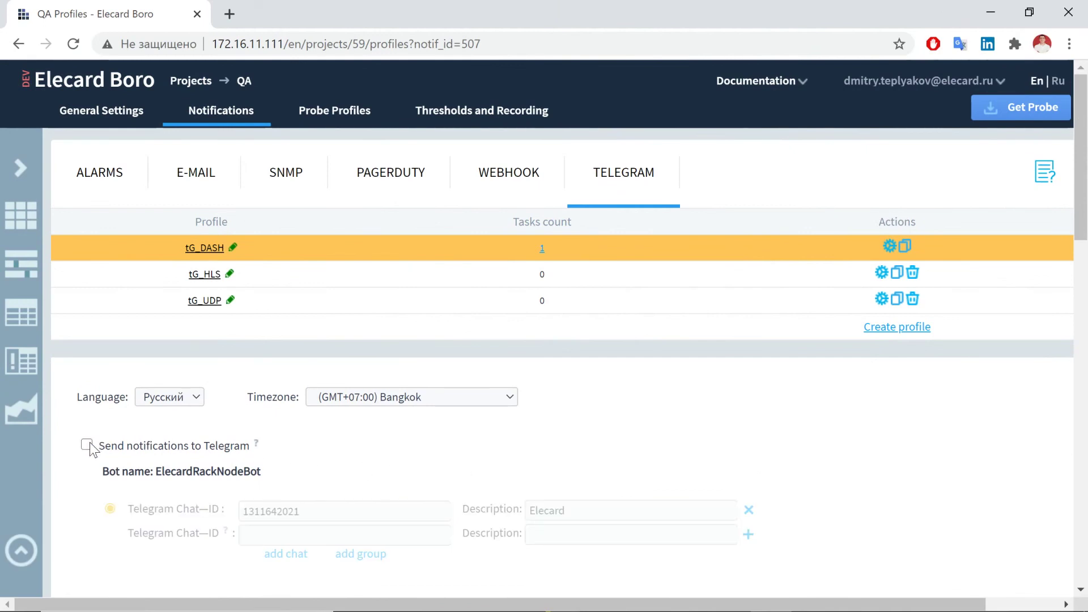